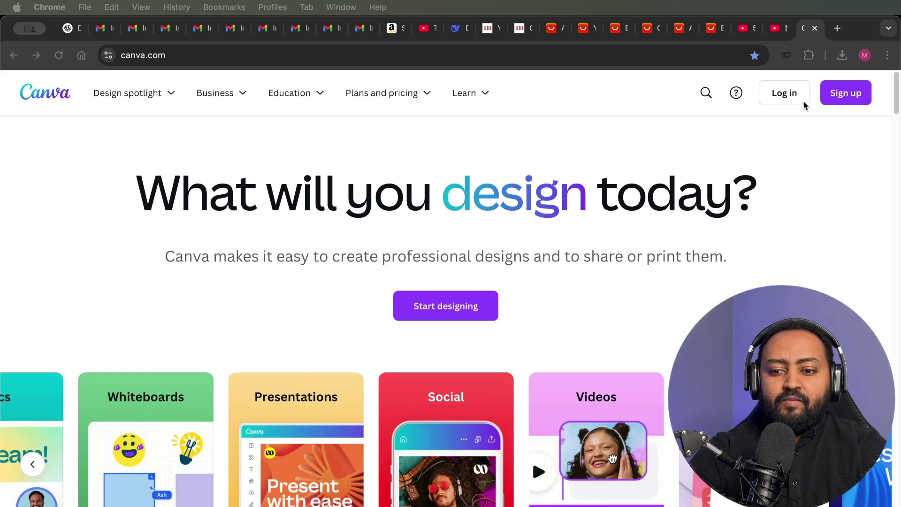
Start signing up for an account from the Canva landing page
left_click(831, 94)
left_click(837, 95)
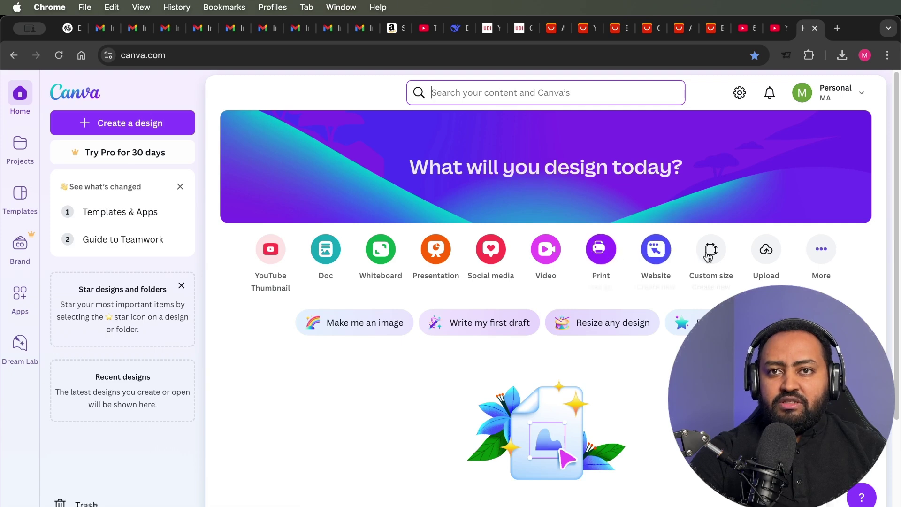
Browse the full catalogue of design types and close it without choosing one
left_click(821, 255)
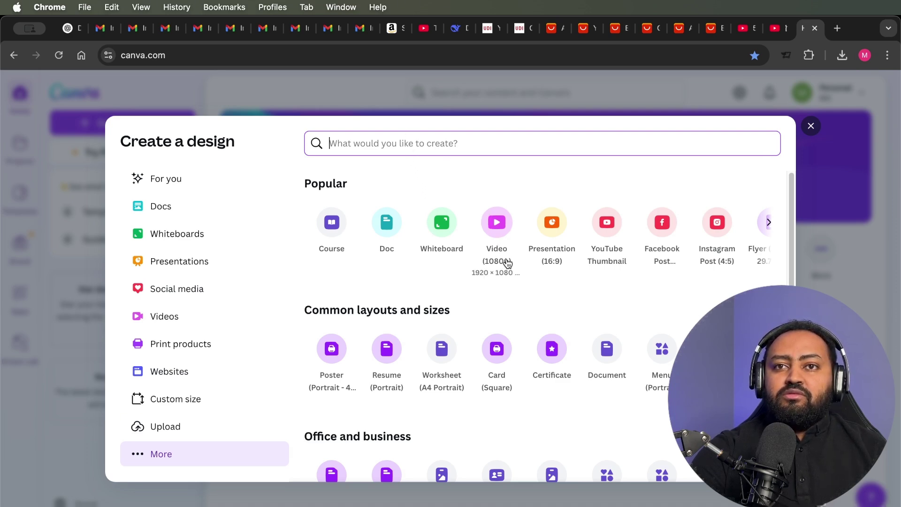
scroll(546, 295, "down", 1)
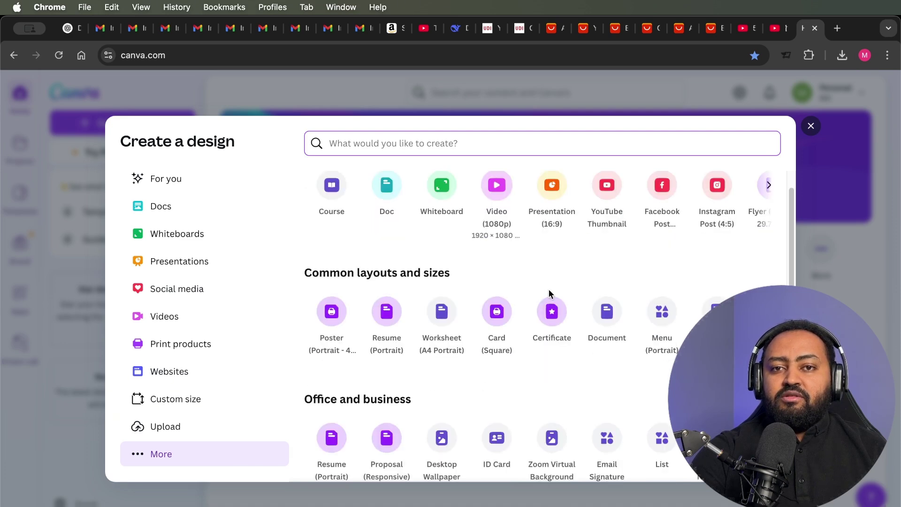
scroll(550, 289, "down", 1)
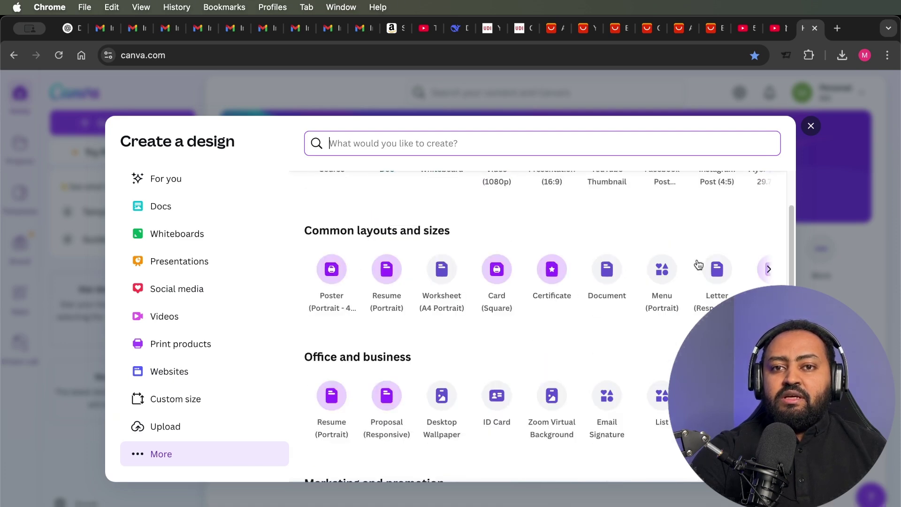
scroll(771, 163, "down", 1)
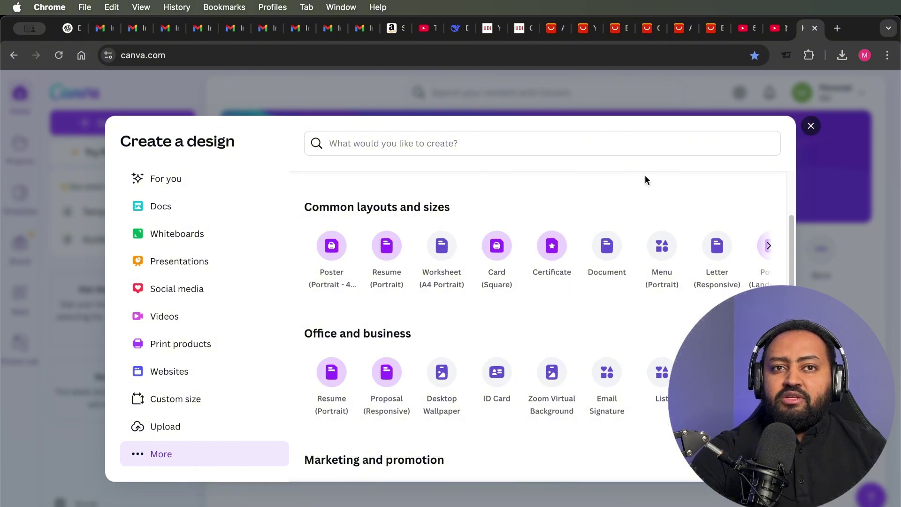
key("Escape")
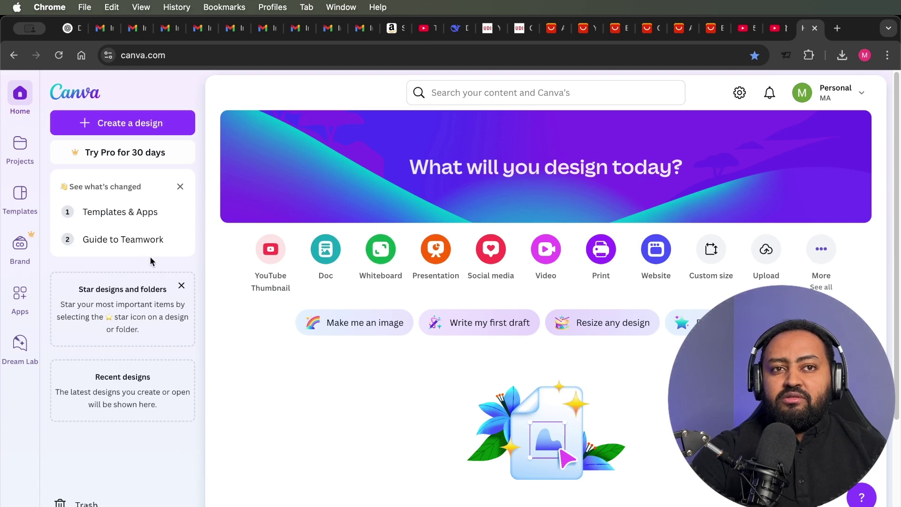
Create a blank YouTube Thumbnail design and look through its suggested templates
left_click(277, 254)
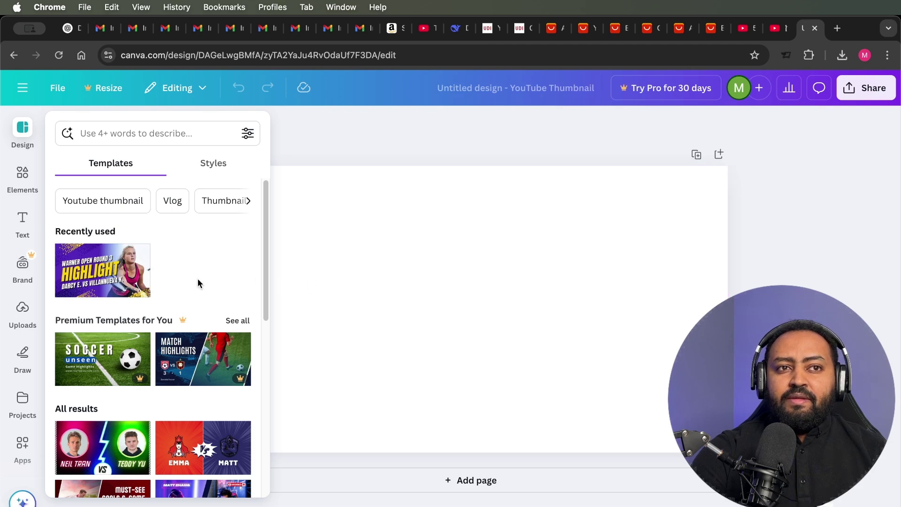
scroll(183, 282, "down", 3)
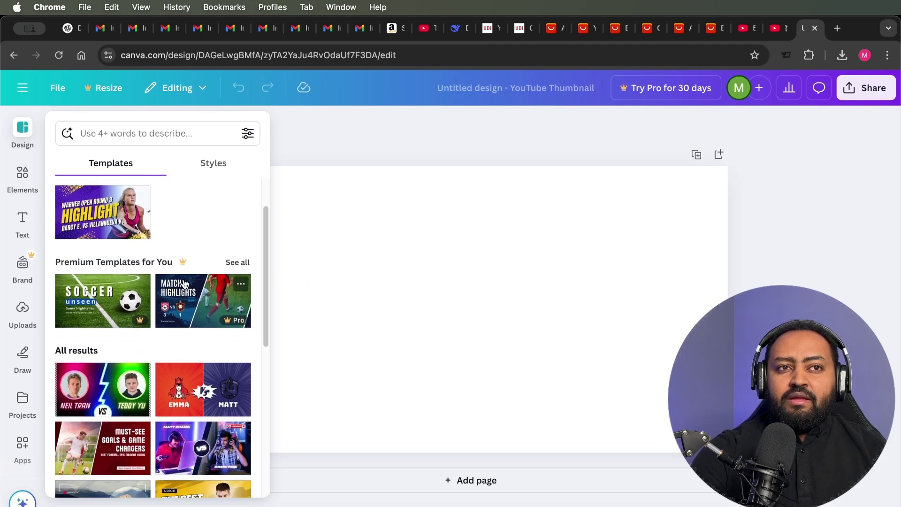
scroll(183, 282, "up", 3)
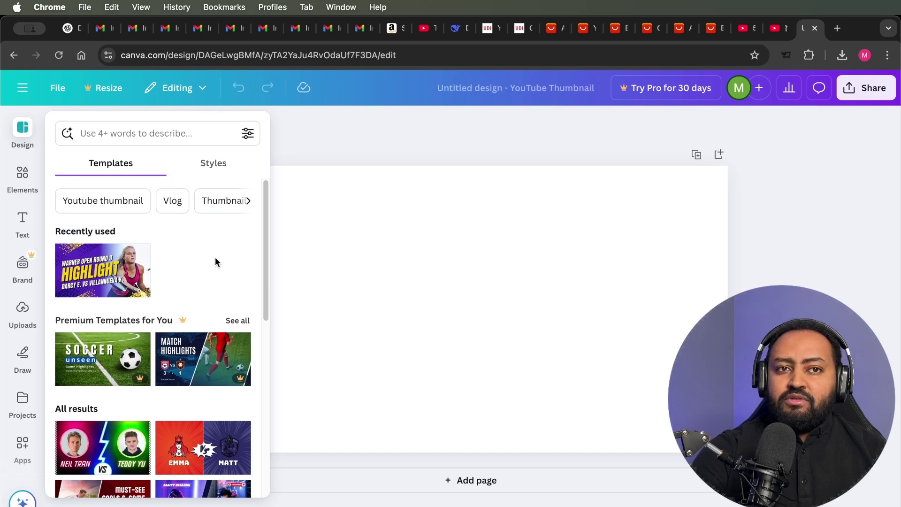
scroll(214, 261, "down", 1)
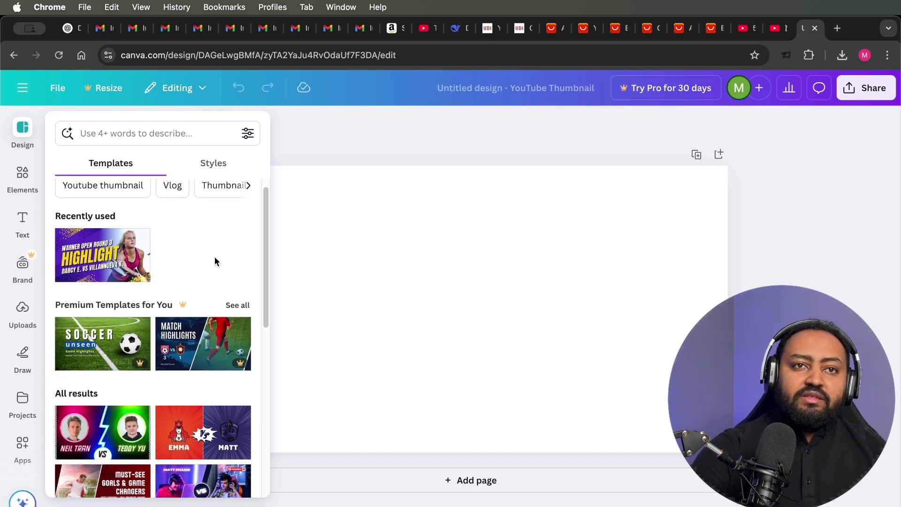
scroll(211, 253, "up", 1)
Search the templates for "Travel vlog"
left_click(135, 128)
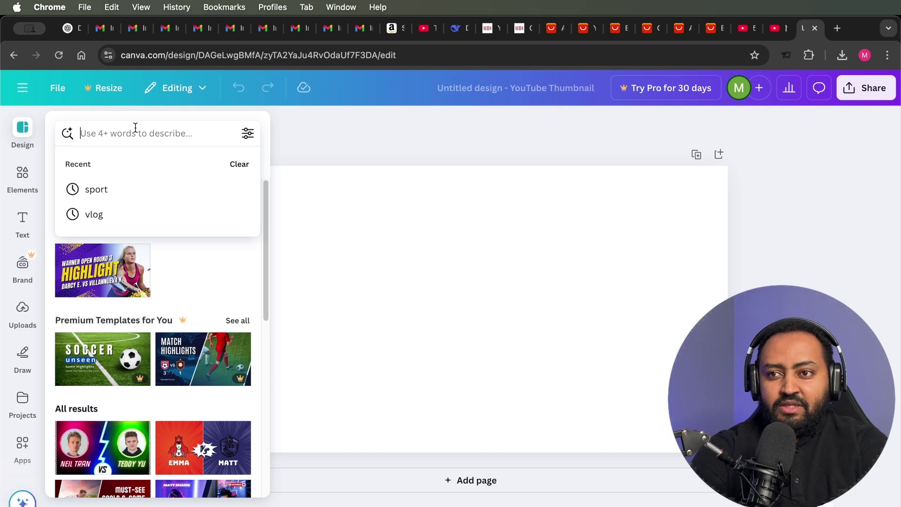
type("Travel")
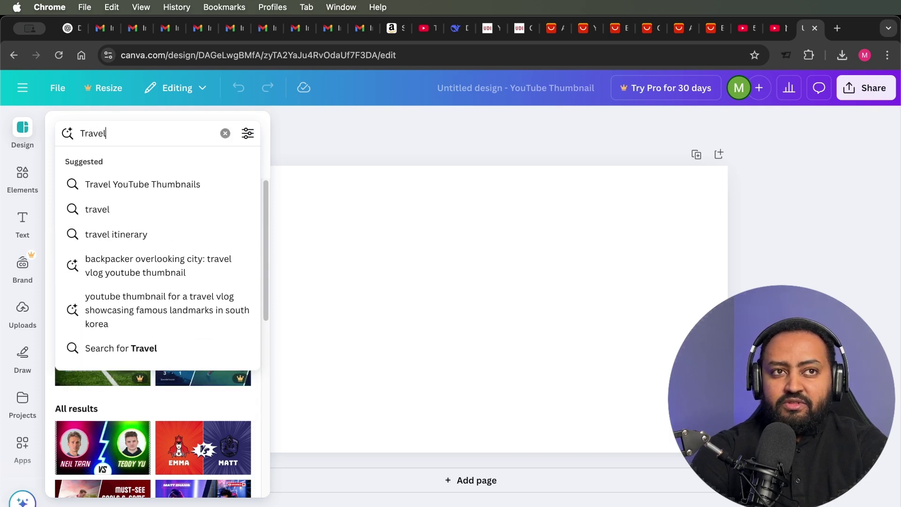
type(" vlog")
key("Return")
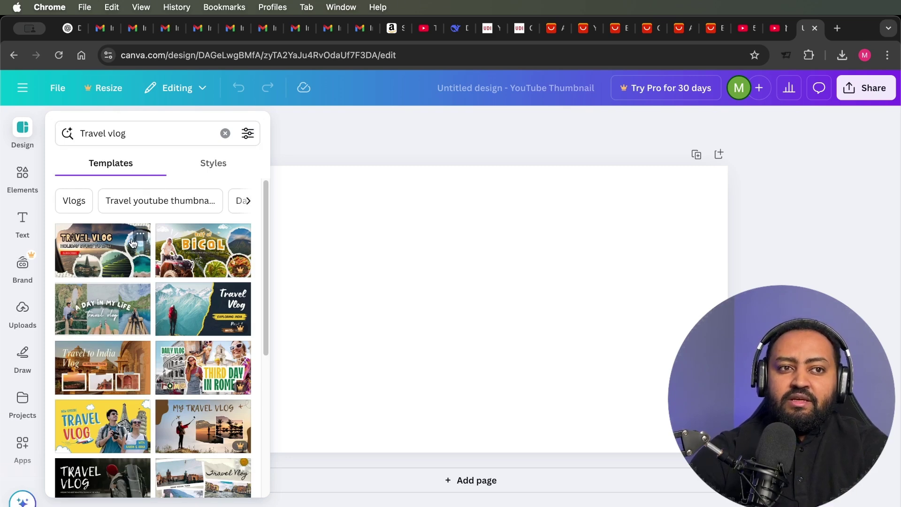
Apply the Yellow Fun Travel Vlog YouTube Thumbnail template to the page
scroll(136, 300, "down", 3)
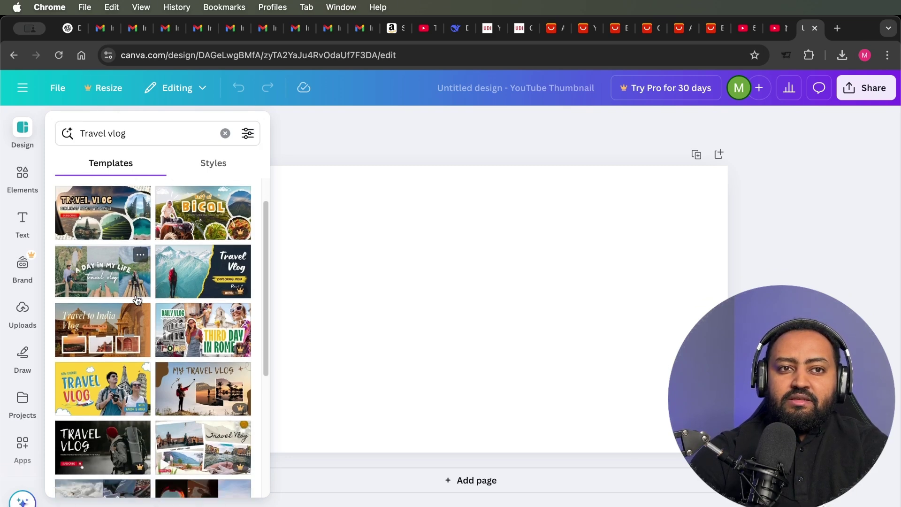
scroll(137, 300, "down", 3)
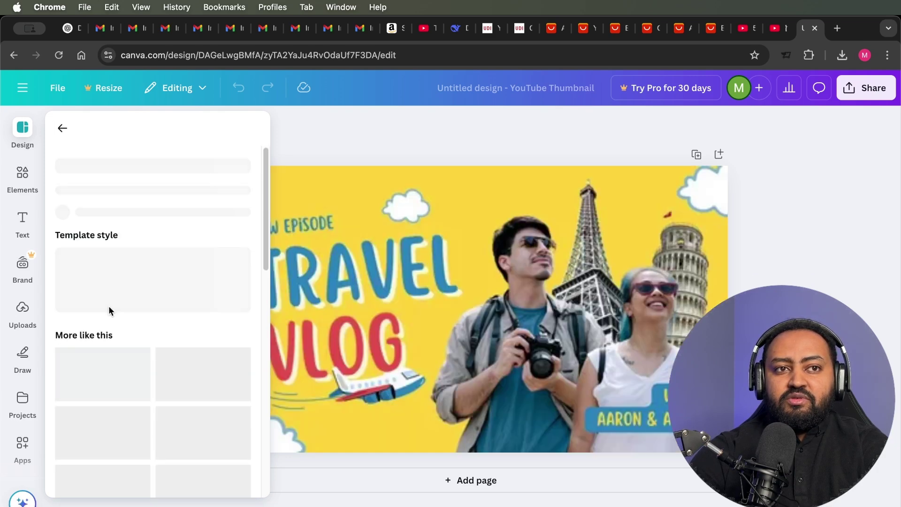
left_click(110, 311)
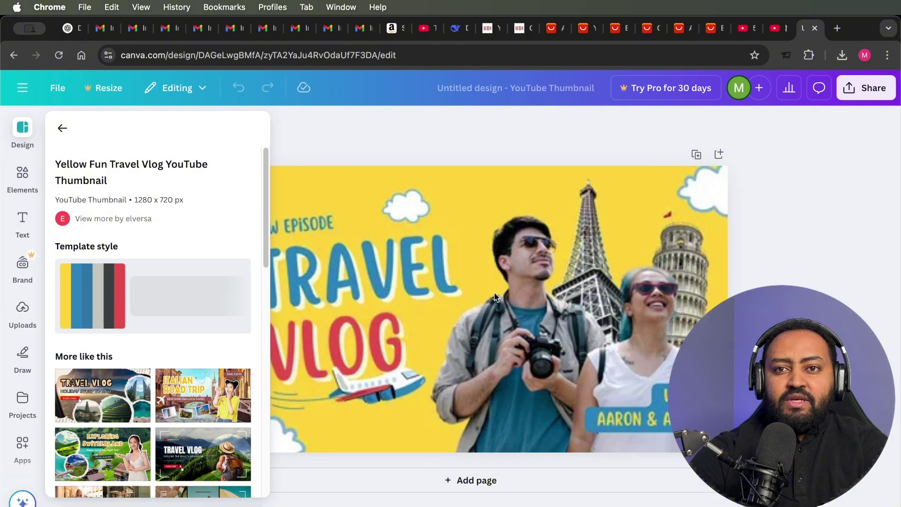
left_click(688, 264)
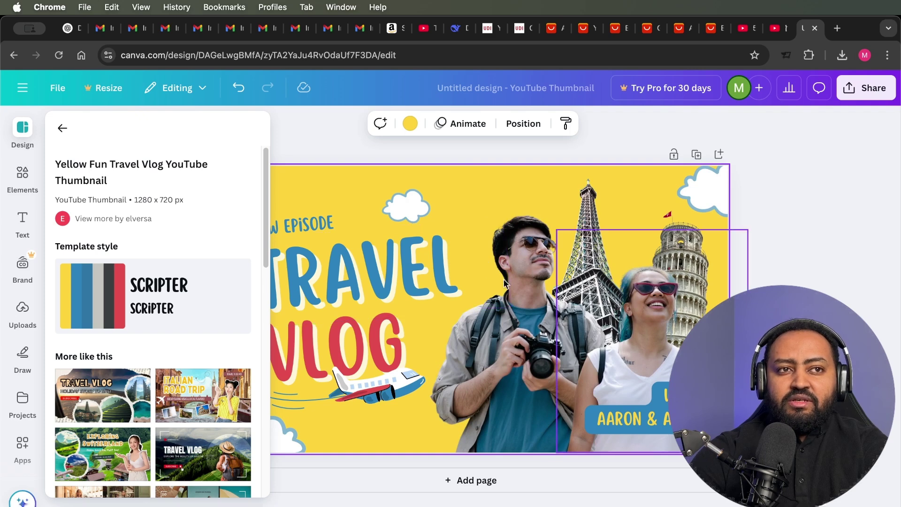
Switch the page to the Seoul travel vlog template with the split autumn park and sunset bridge photos
left_click(94, 294)
left_click(202, 295)
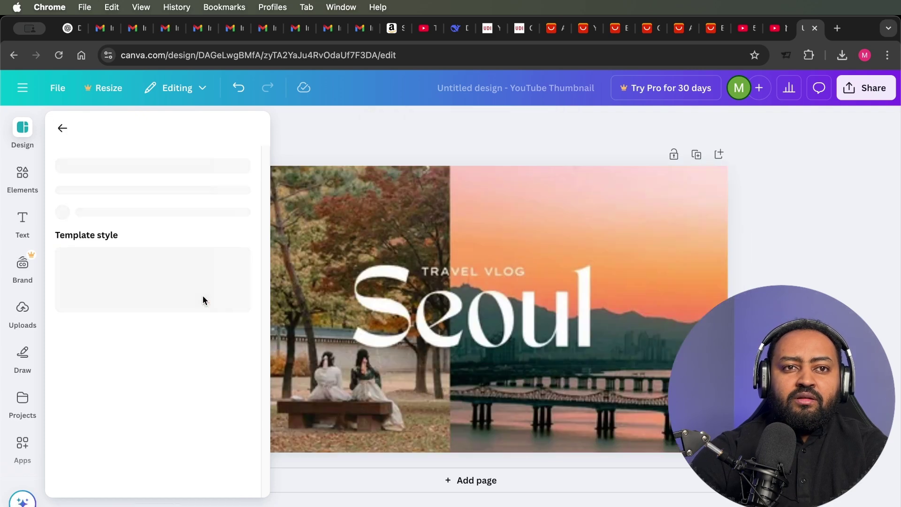
Replace the "Seoul" title text with "Addis Ababa"
left_click(518, 323)
double_click(514, 314)
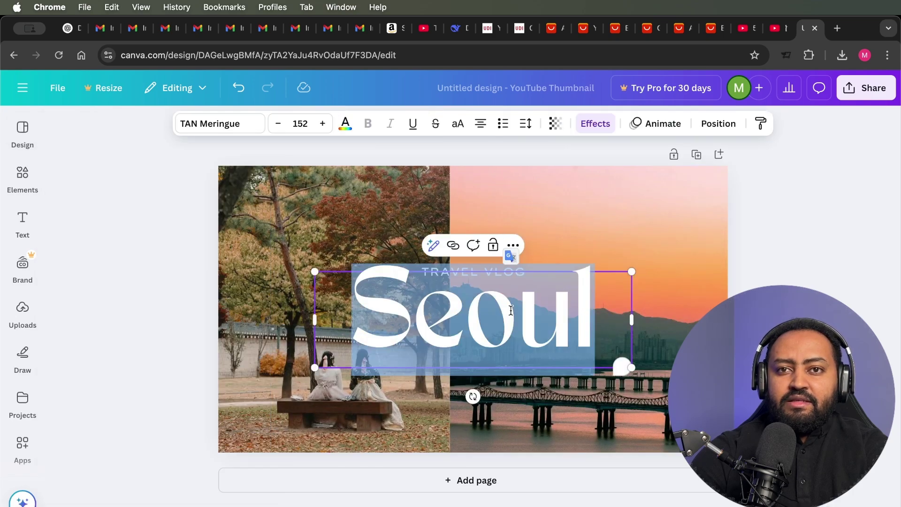
left_click(511, 310)
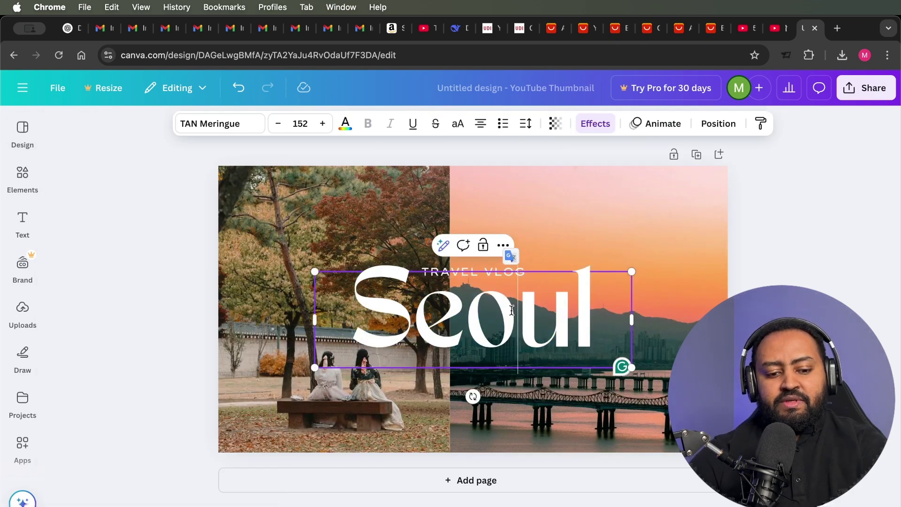
key("ctrl+a")
type("A")
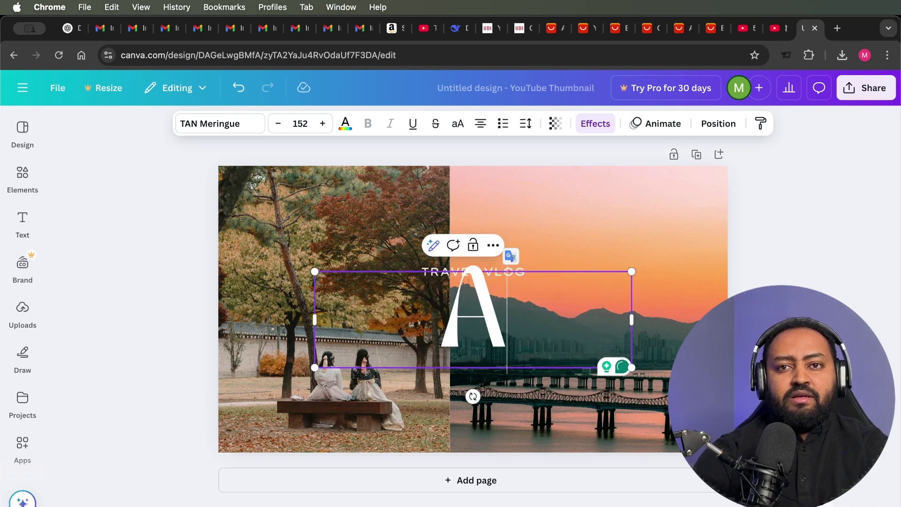
type("d")
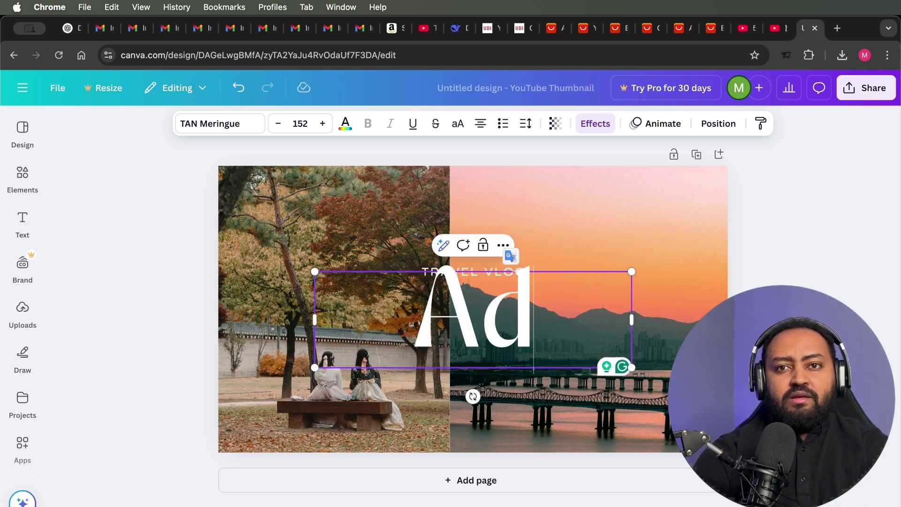
type("dis")
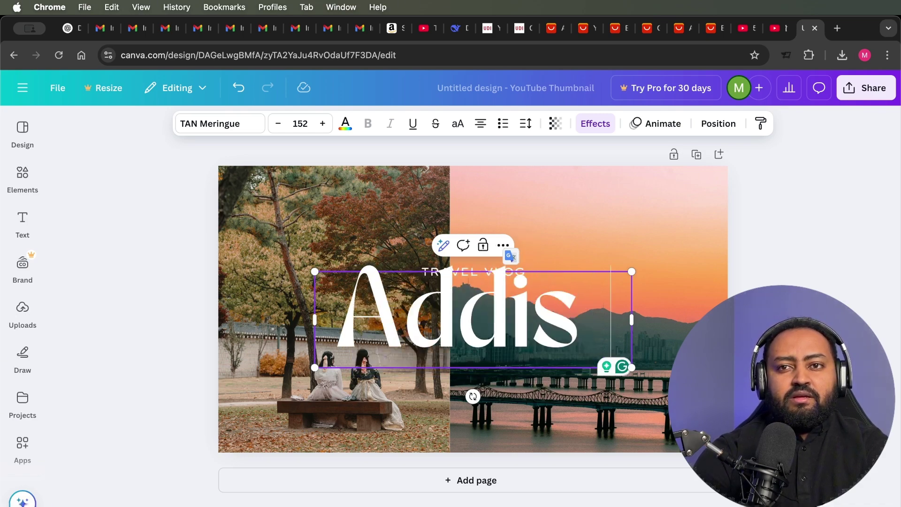
type(" Ababa")
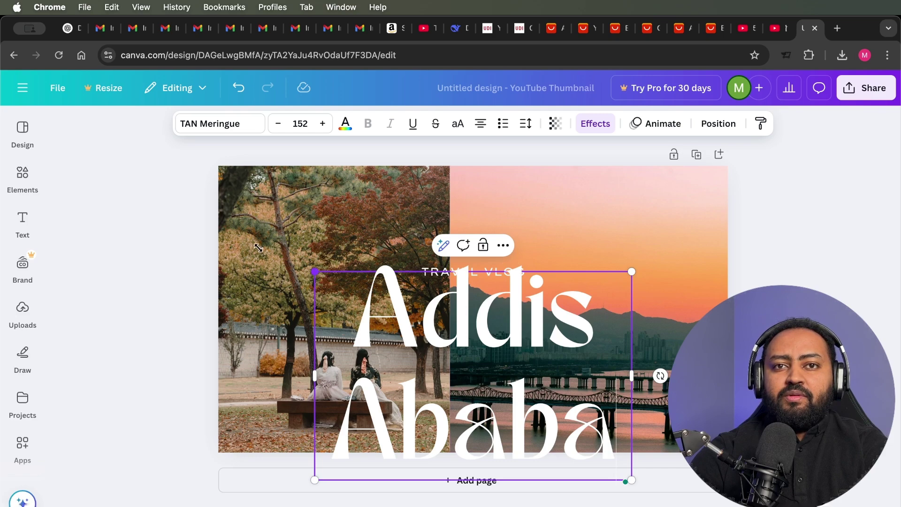
Scale the Addis Ababa title up to font size 173 and widen its text box to the right
mouse_move(259, 247)
left_mouse_down()
mouse_move(256, 240)
mouse_move(261, 256)
mouse_move(269, 242)
left_mouse_up()
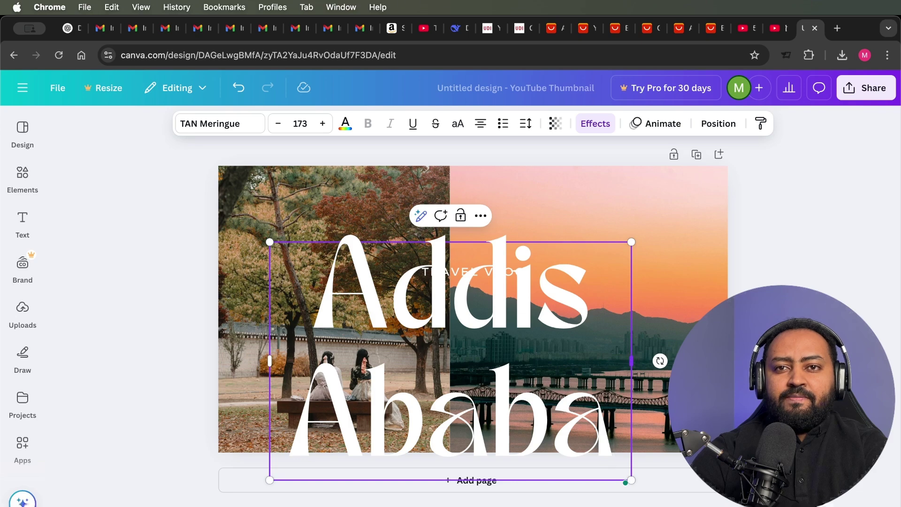
left_click_drag(632, 361, 699, 361)
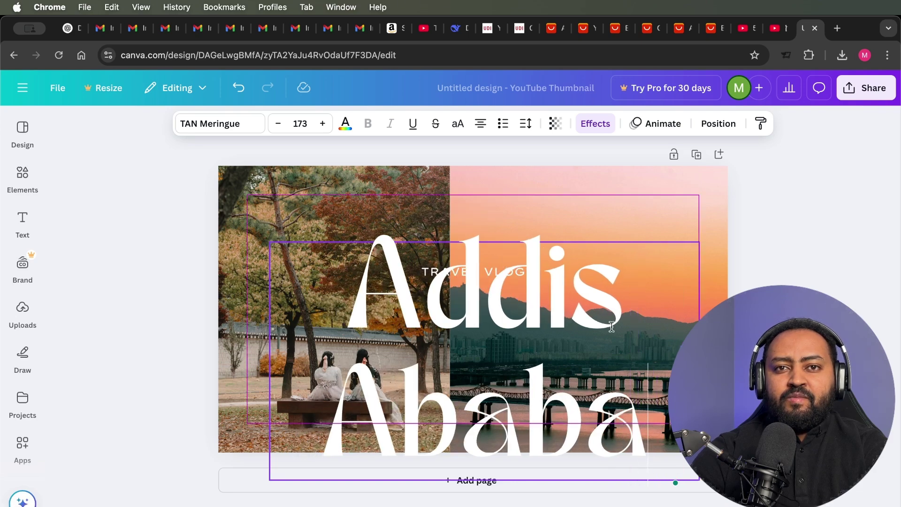
Reduce the Addis Ababa title's font size to 152
left_click(277, 126)
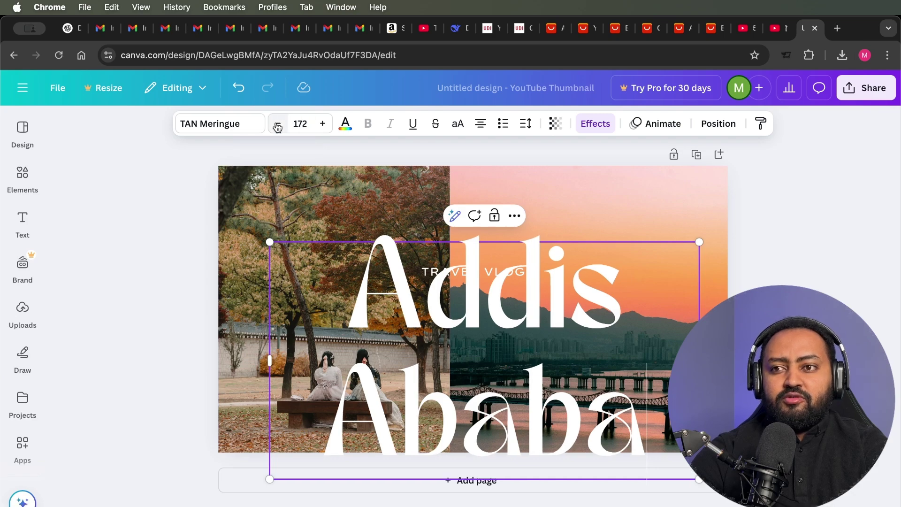
left_click(278, 125)
left_click(277, 126)
left_click(277, 125)
left_click(277, 126)
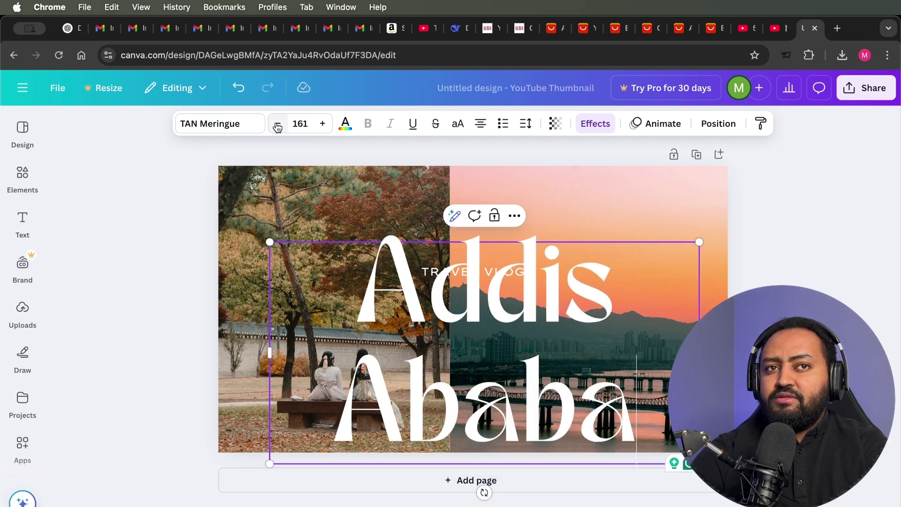
left_click(278, 125)
left_click(277, 126)
left_click(278, 126)
left_click(277, 126)
left_click(277, 126)
left_click(278, 126)
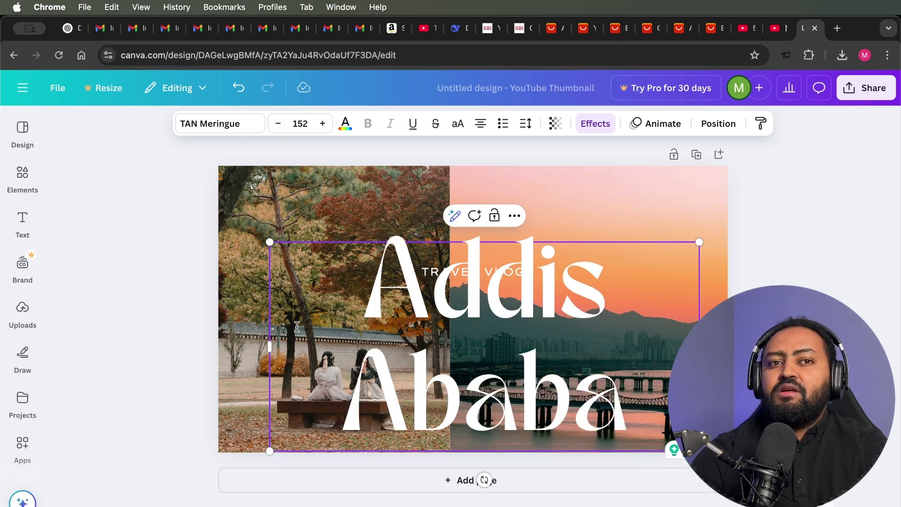
Extend the title's text box to the left and reduce its font size to 127
left_click_drag(267, 346, 234, 344)
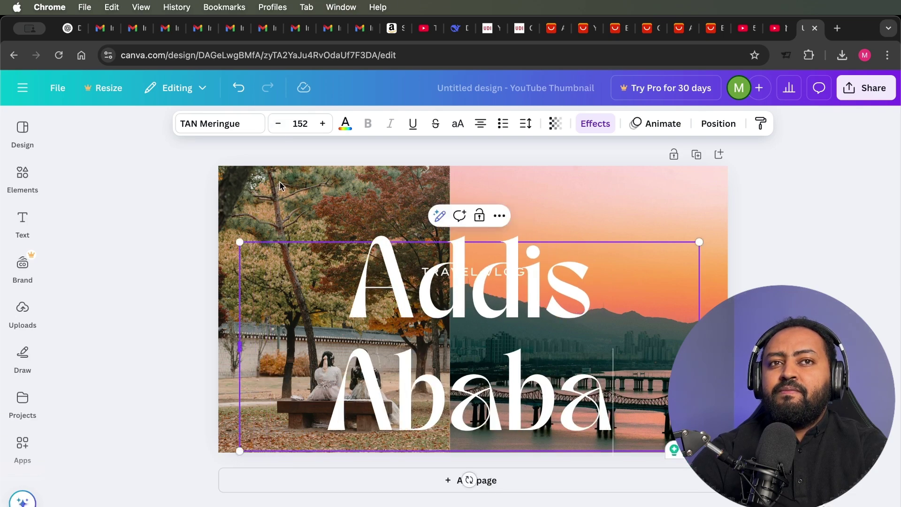
left_click(277, 125)
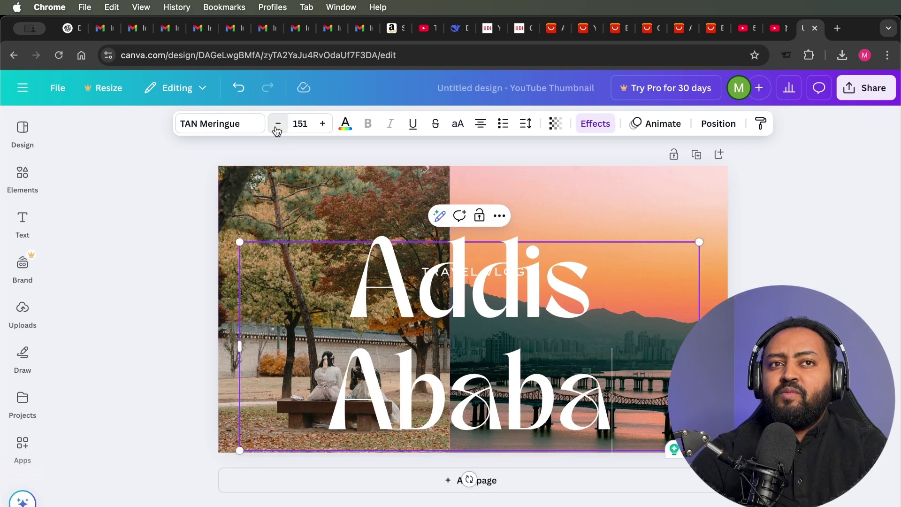
left_click(277, 124)
left_click(278, 124)
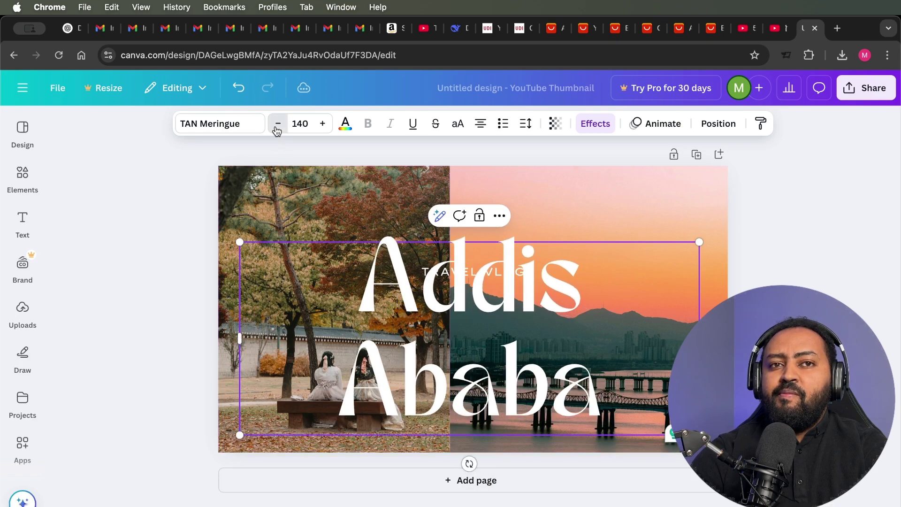
left_click(277, 124)
left_click(277, 125)
left_click(277, 124)
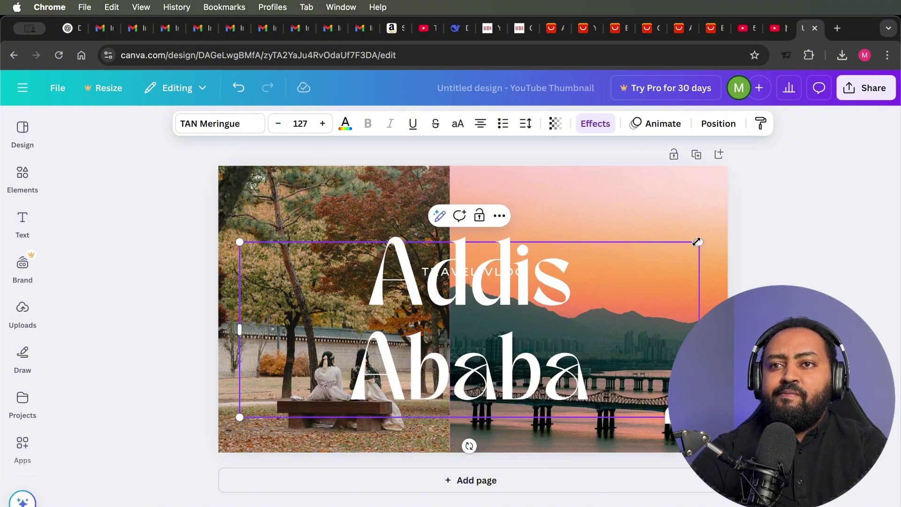
Scale the title down to font size 77.3 and widen its text box so Addis Ababa fits on one line
left_click_drag(651, 262, 519, 310)
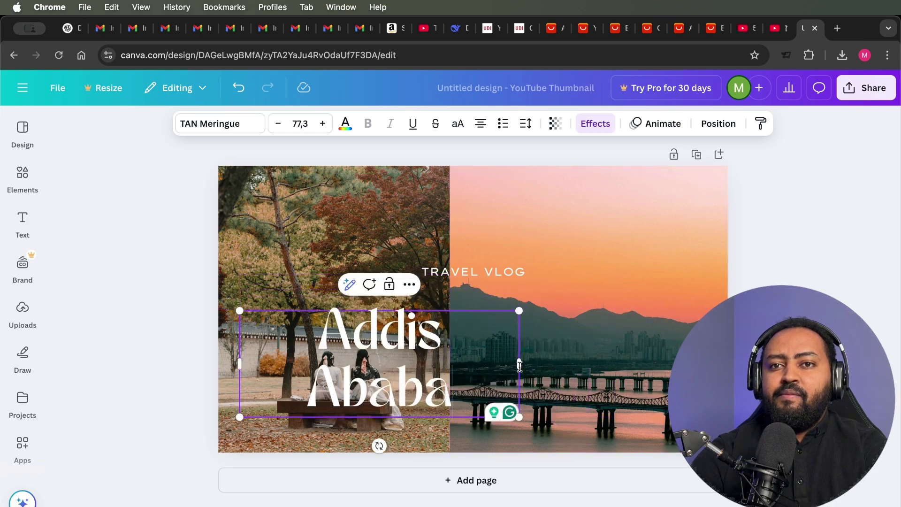
left_click_drag(626, 367, 656, 364)
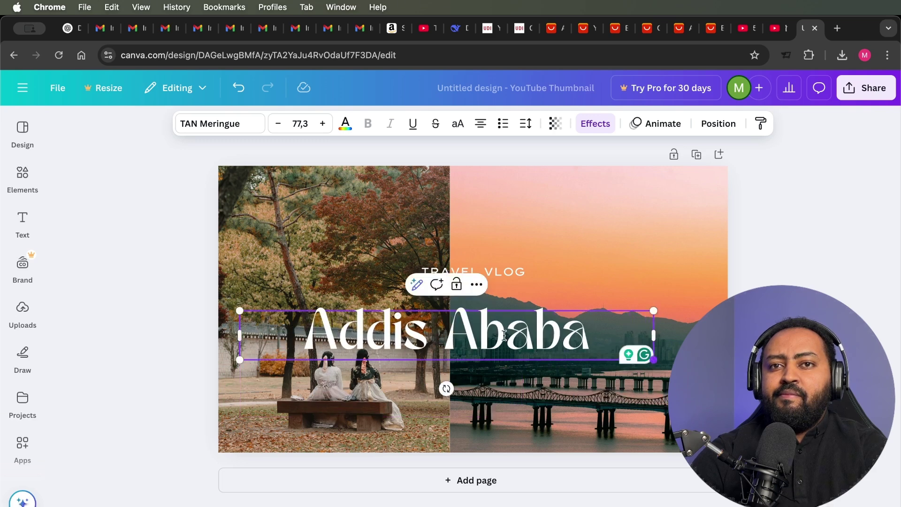
Move the Addis Ababa title up so it sits directly beneath the TRAVEL VLOG text
left_click(561, 269)
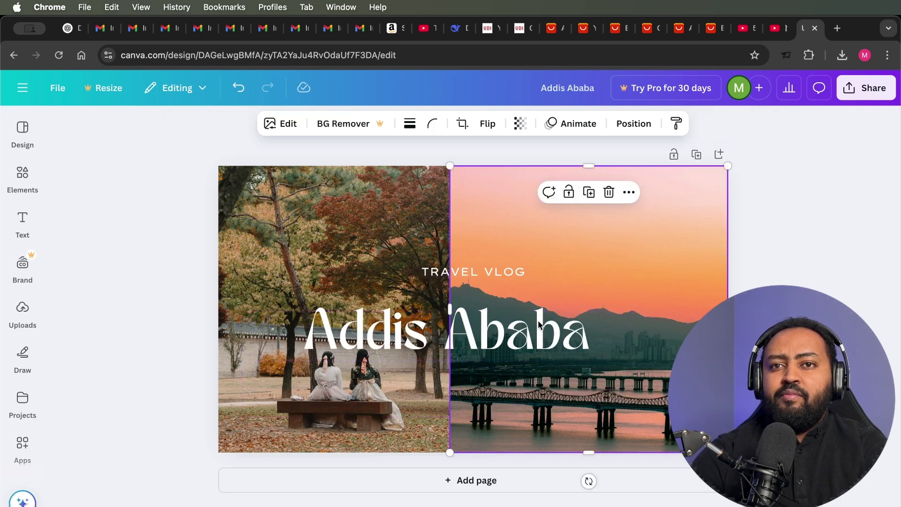
left_click(535, 328)
left_click_drag(527, 329, 529, 311)
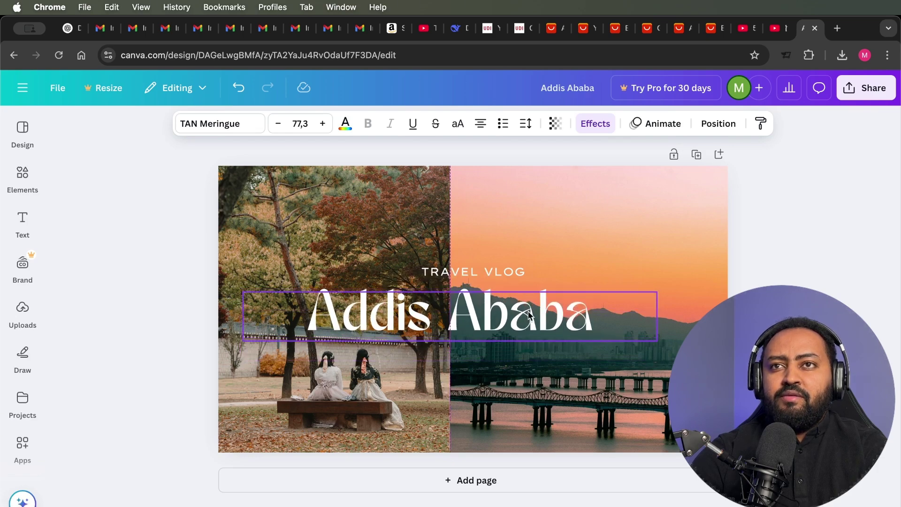
left_click(529, 314)
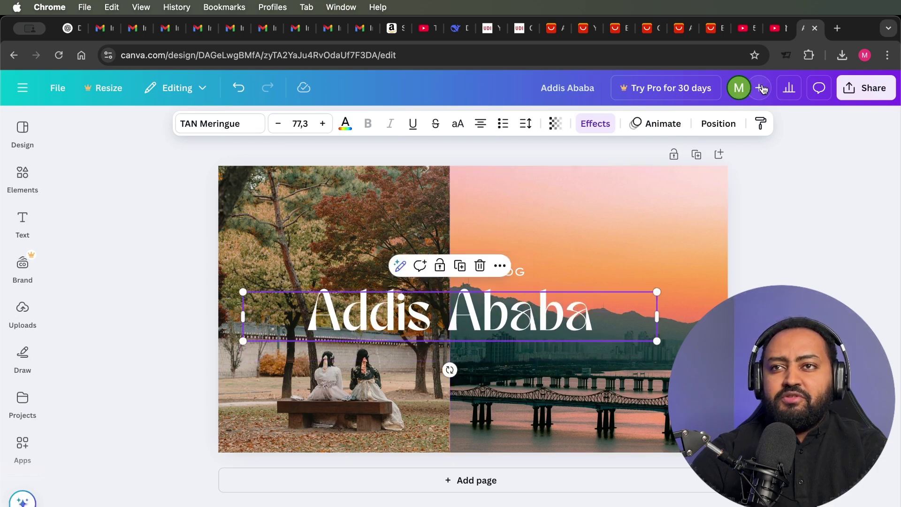
Search Google for New Addisabeba in a new browser tab
left_click(837, 29)
type("N")
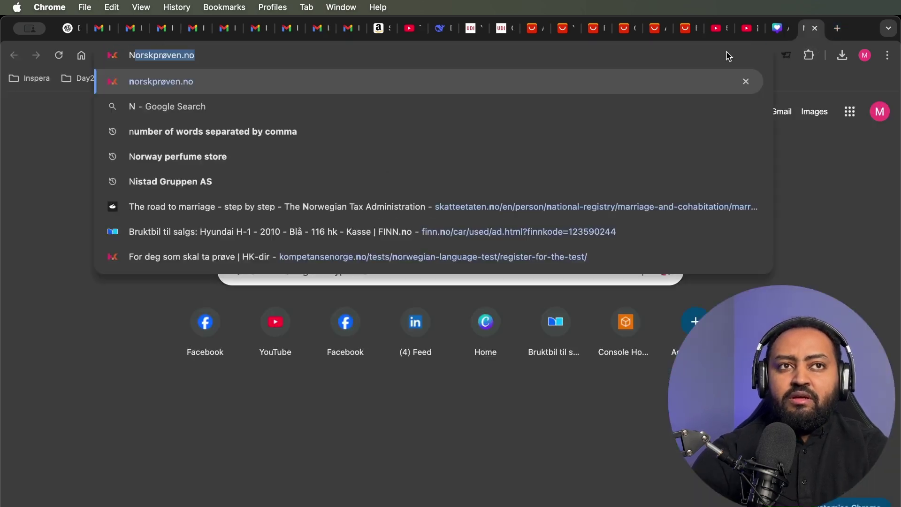
type("ew Addisabe")
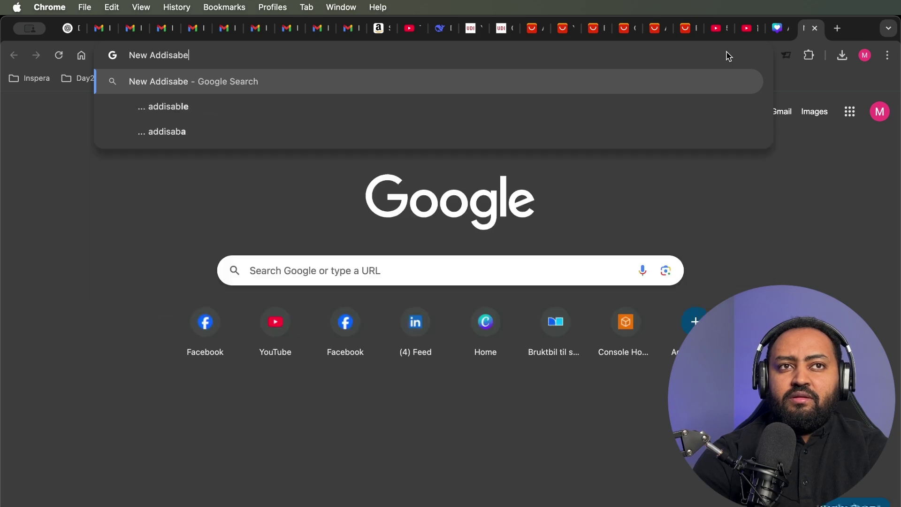
type("ba")
key("Return")
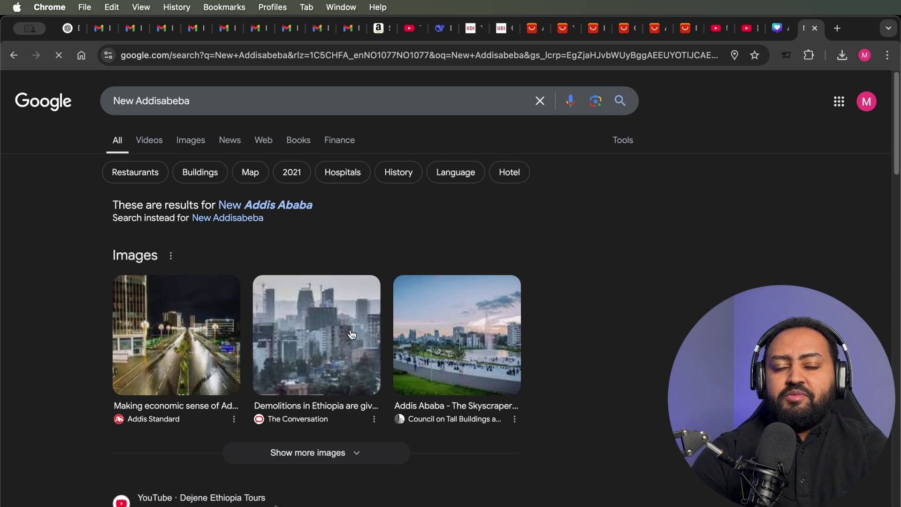
Copy the Addis Ababa skyline image from the Council on Tall Buildings and Urban Habitat result
left_click(460, 333)
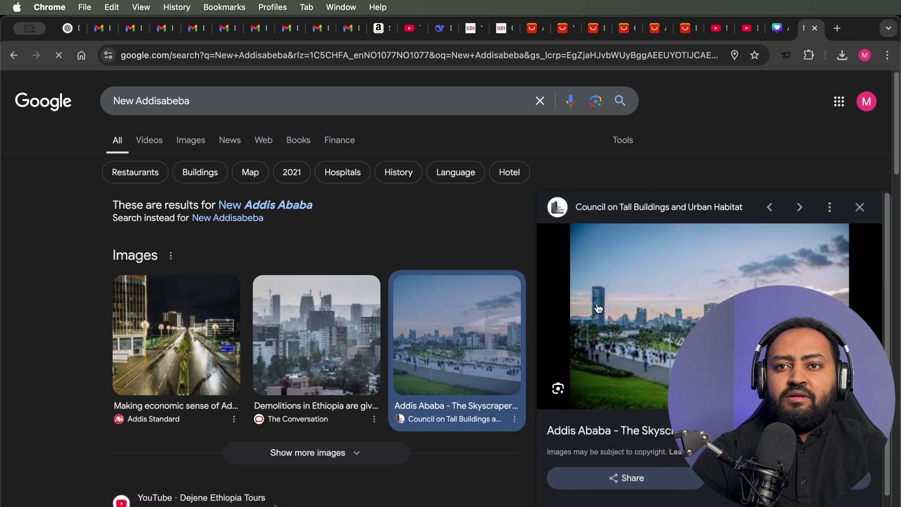
right_click(600, 305)
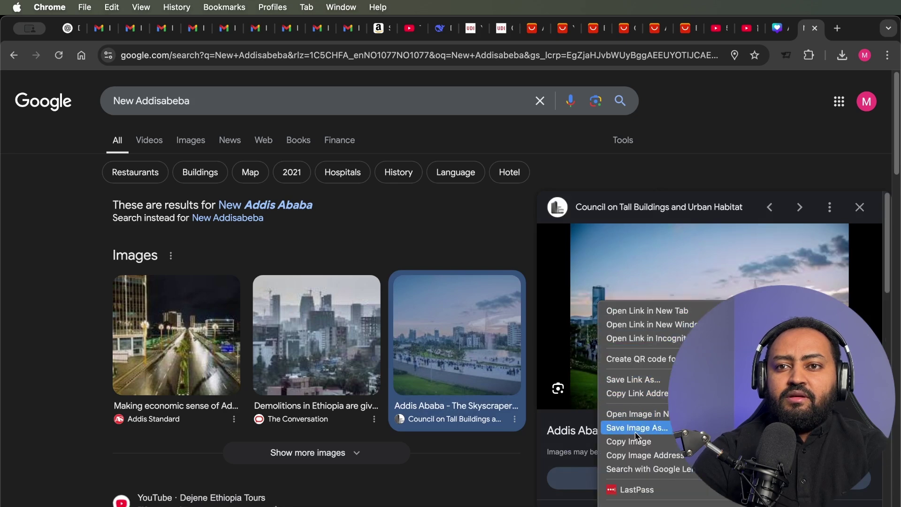
left_click(636, 446)
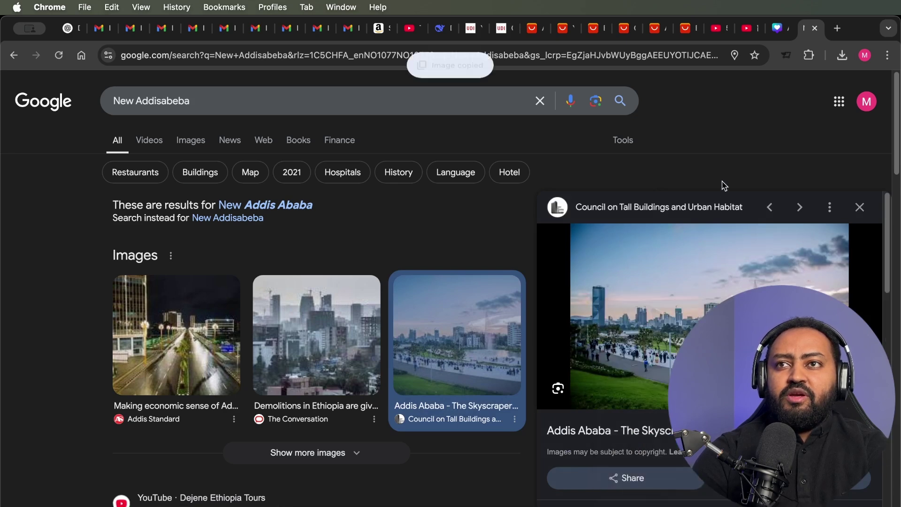
Switch back to the Canva design, paste the copied skyline image and move it over the sunset photo
left_click(779, 29)
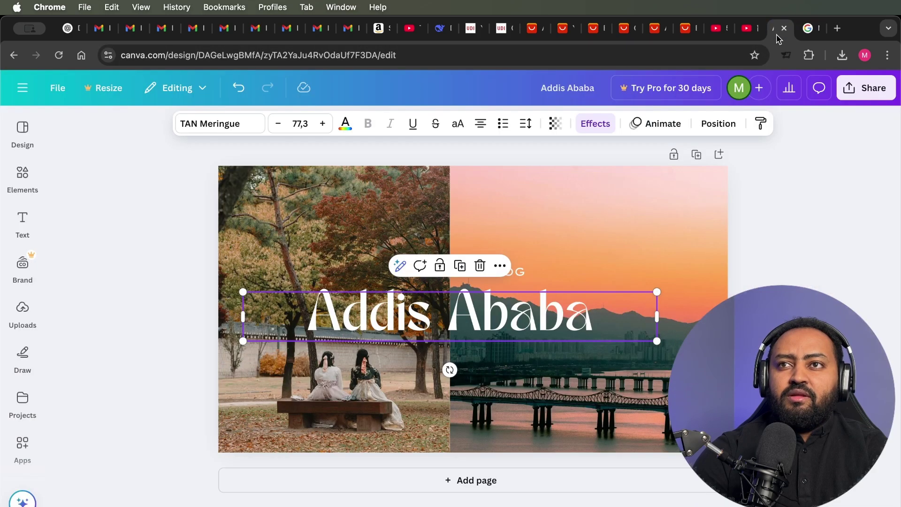
left_click(632, 224)
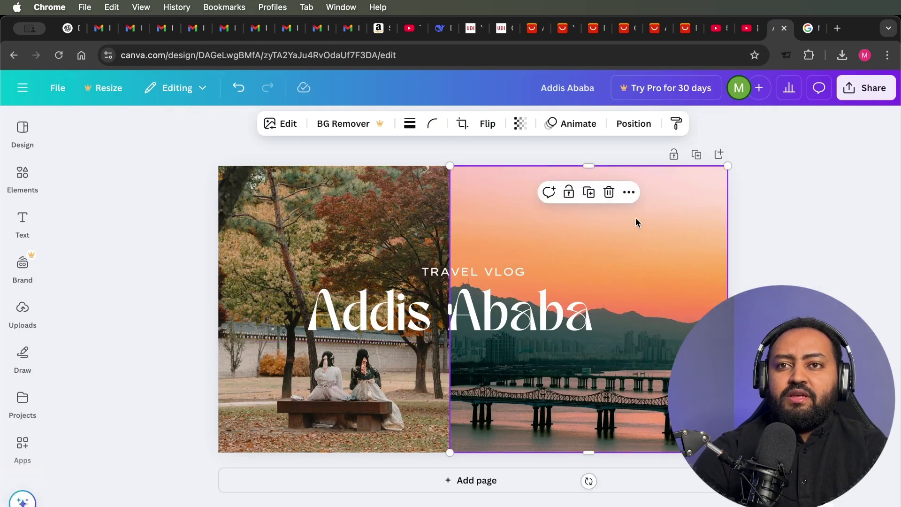
key("super+v")
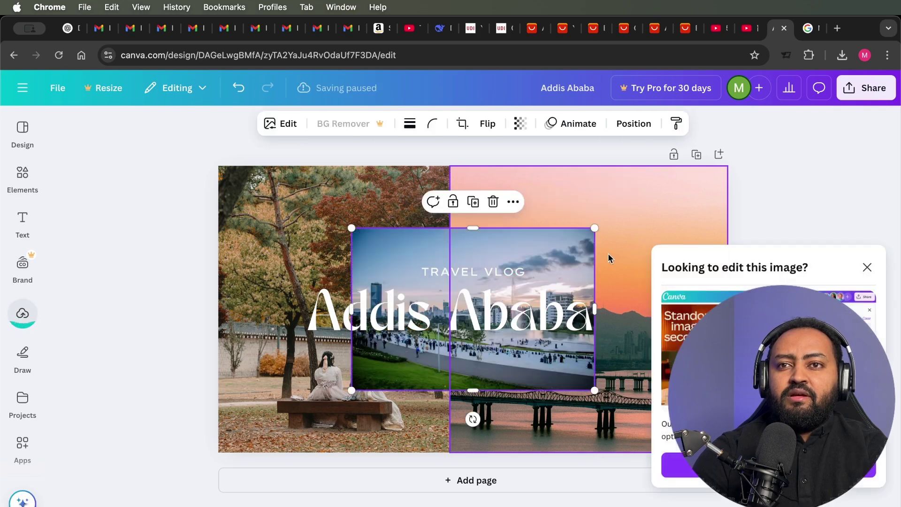
left_click(774, 205)
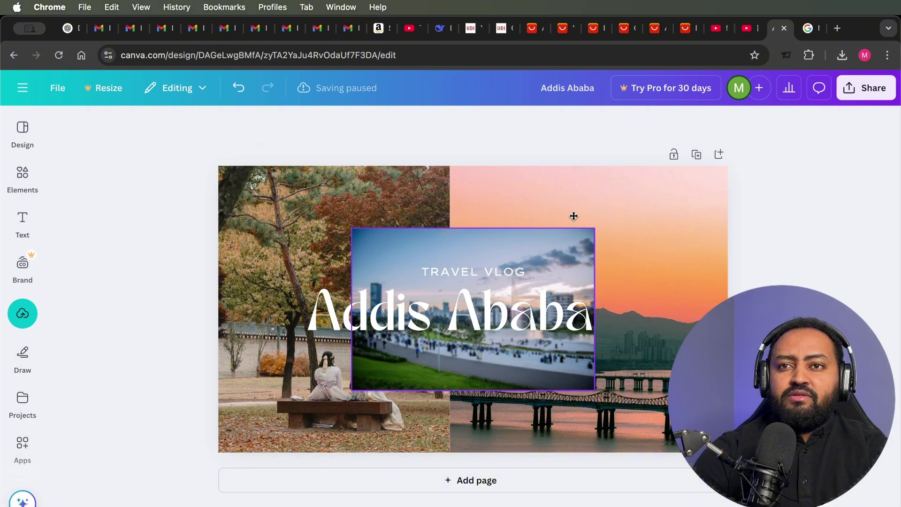
left_click_drag(574, 216, 584, 197)
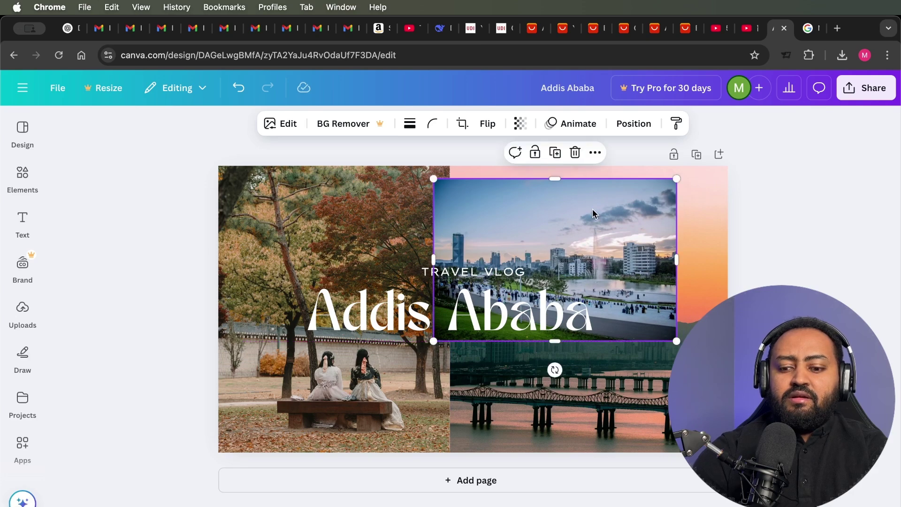
Delete the pasted skyline image and replace the left autumn park photo with its copy from the uploads
key("Delete")
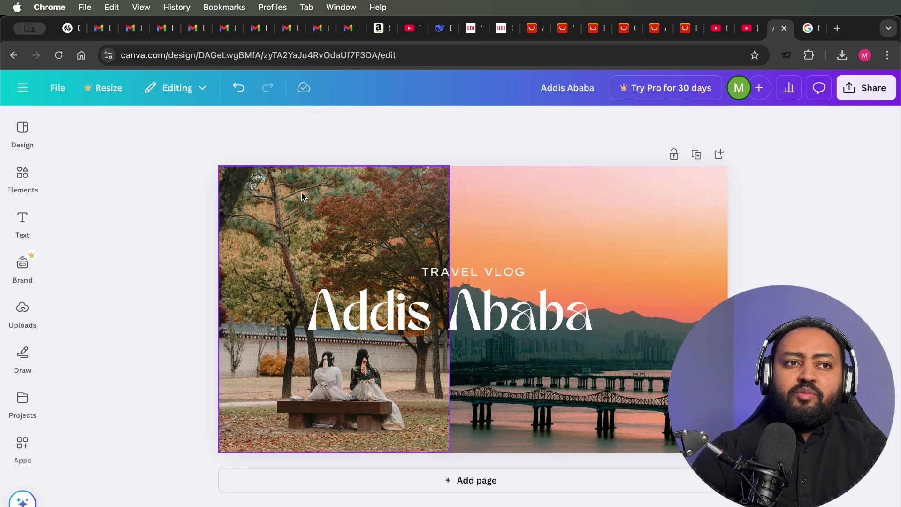
left_click(23, 310)
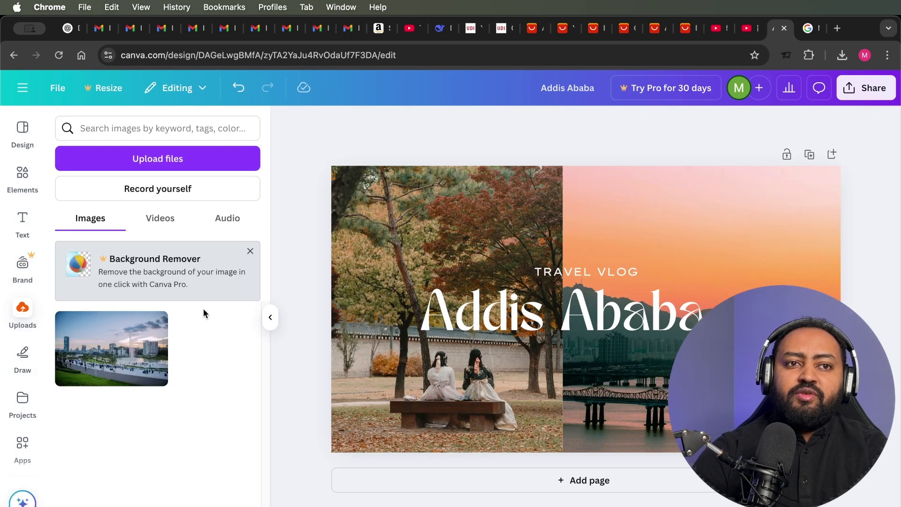
left_click_drag(113, 338, 476, 274)
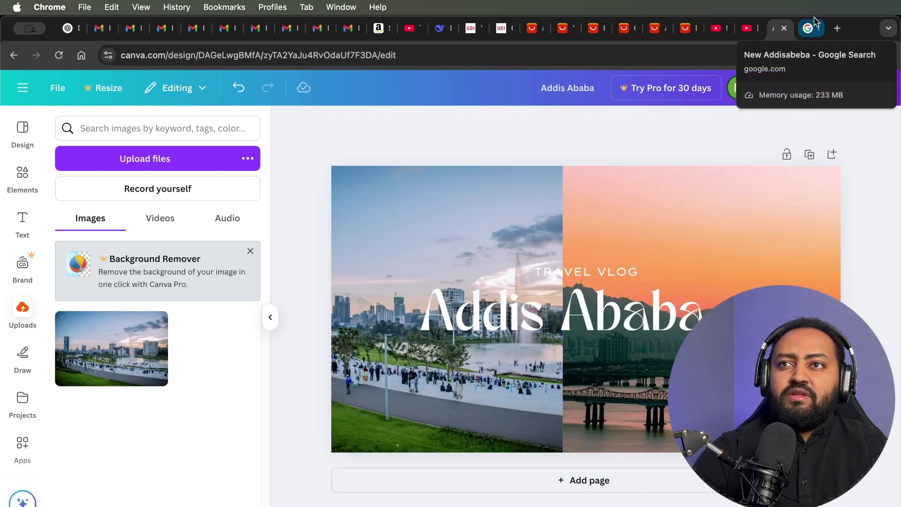
Return to the Google results and copy the night street image from Addis Standard
left_click(815, 25)
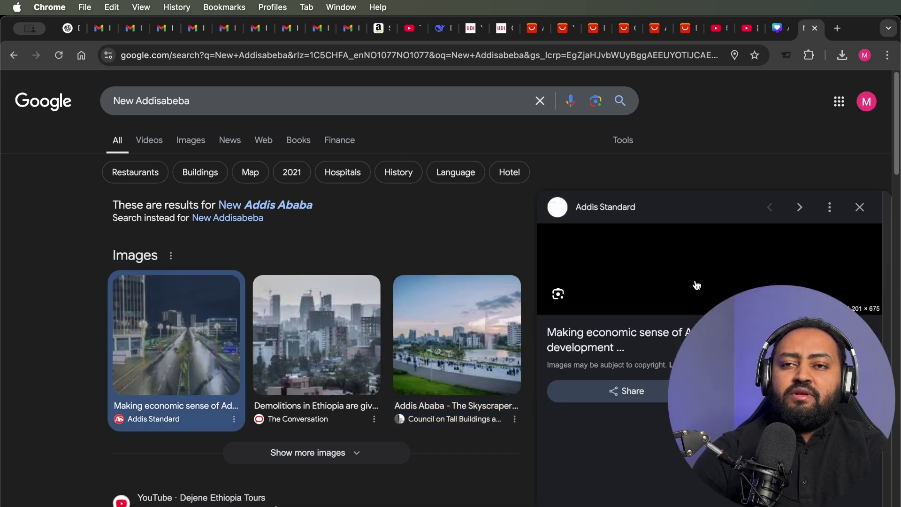
right_click(682, 283)
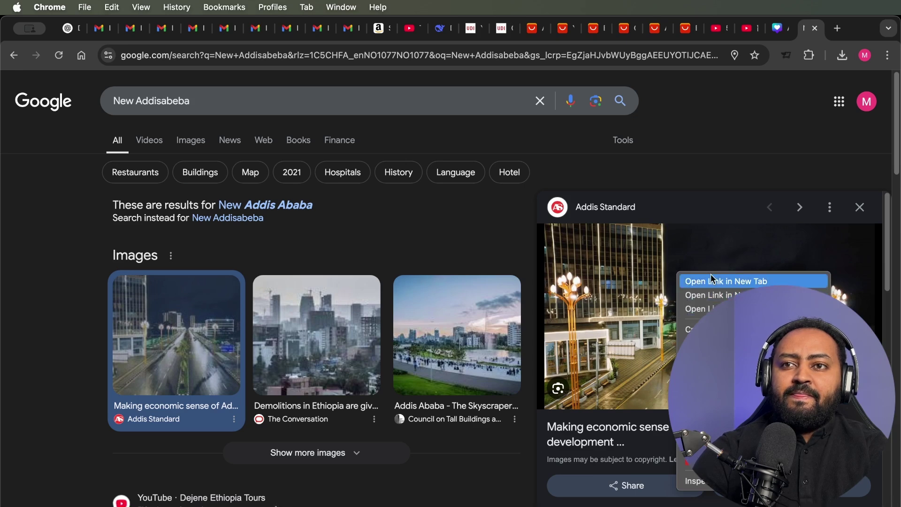
left_click(648, 294)
right_click(597, 274)
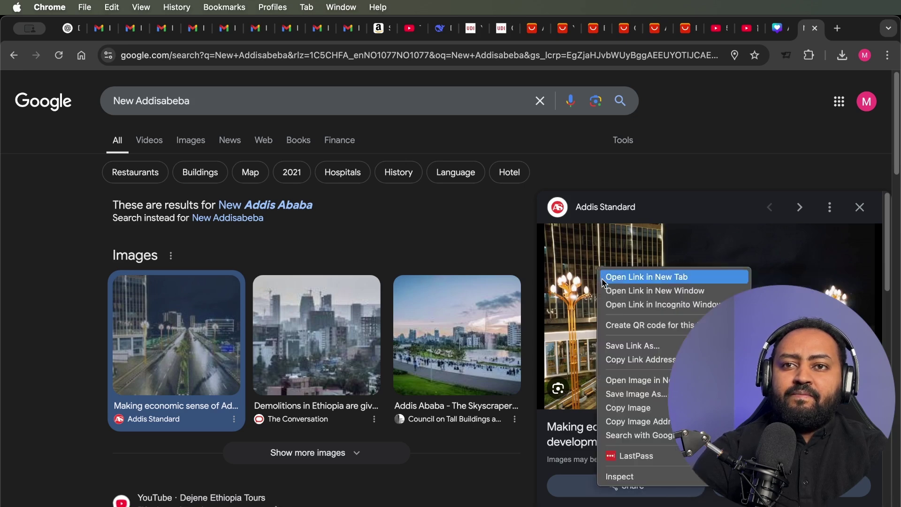
left_click(638, 406)
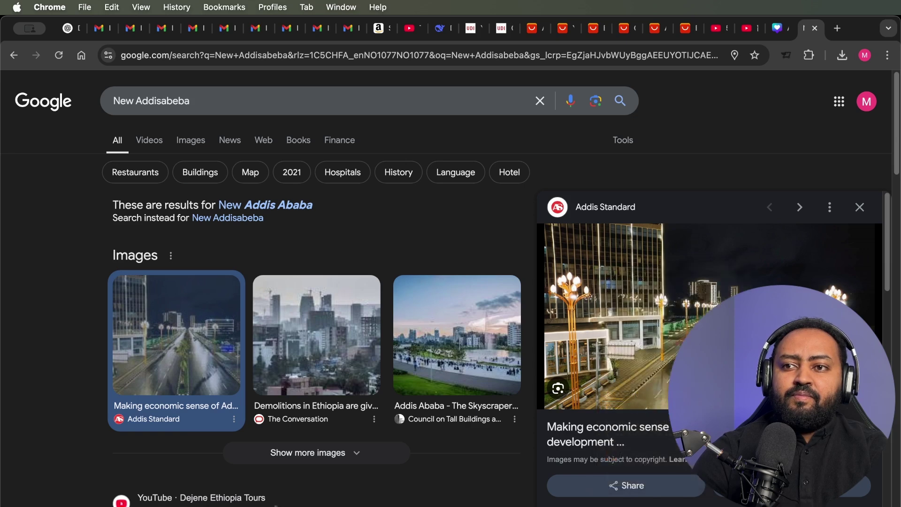
Switch back to the Canva design and paste the night street image onto the thumbnail
left_click(779, 28)
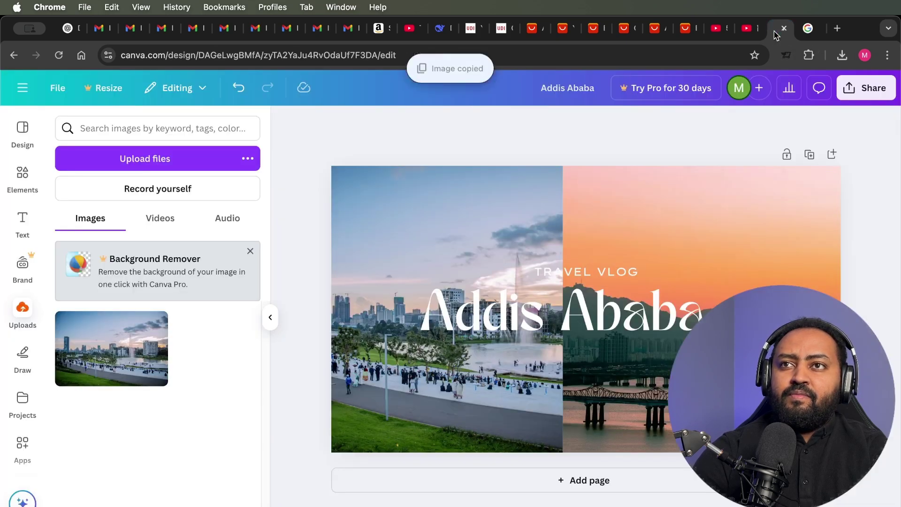
left_click(699, 216)
key("super+v")
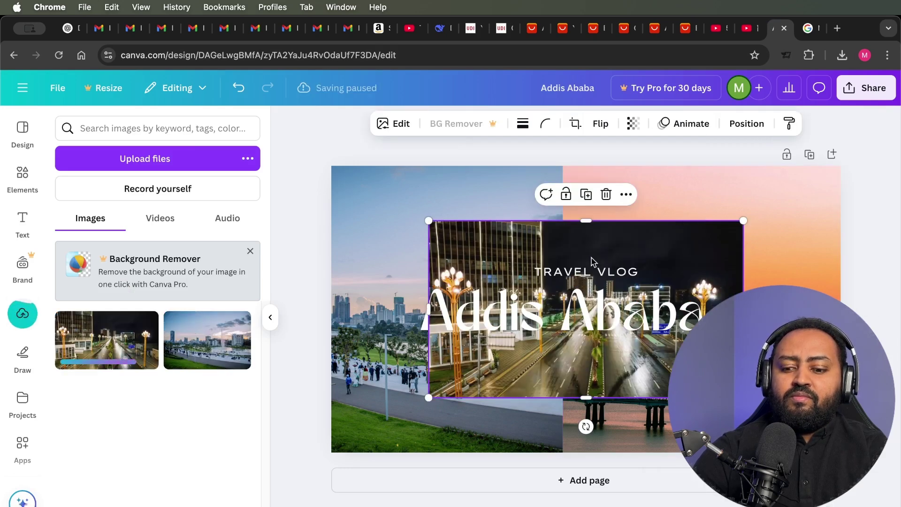
Delete the pasted night street image and replace the right sunset photo with its copy from the uploads
key("Delete")
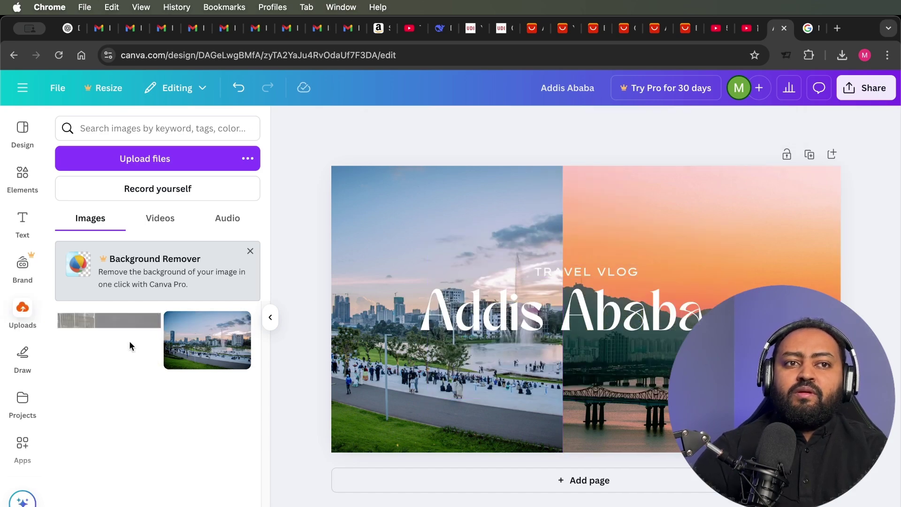
left_click_drag(129, 346, 577, 264)
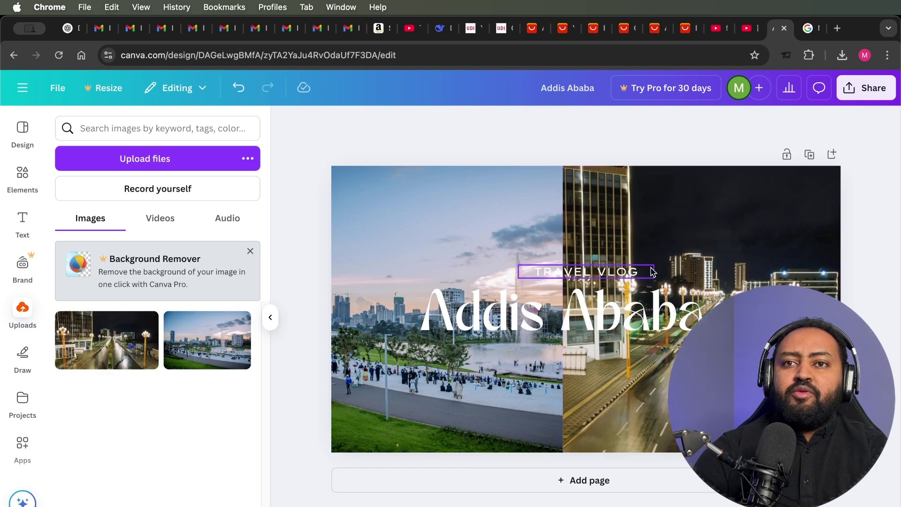
left_click(448, 221)
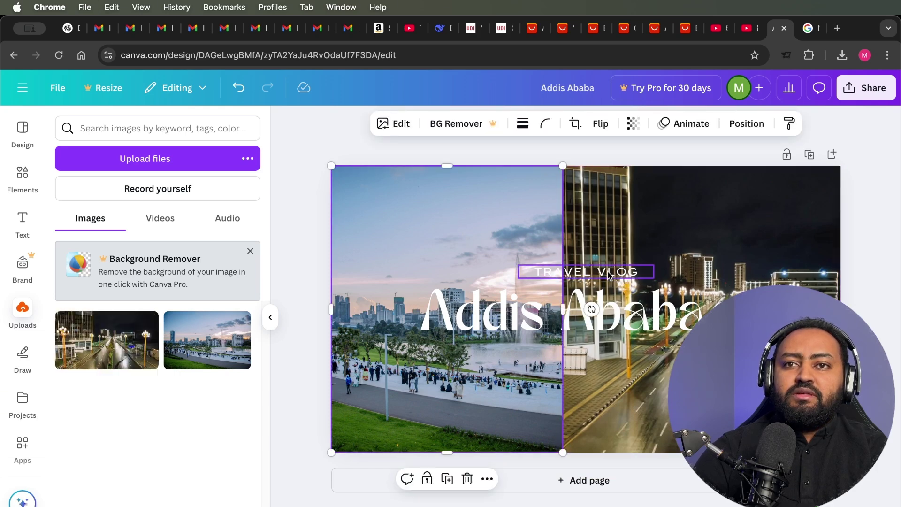
Increase the font size of the TRAVEL VLOG text to 30.2
left_click(607, 273)
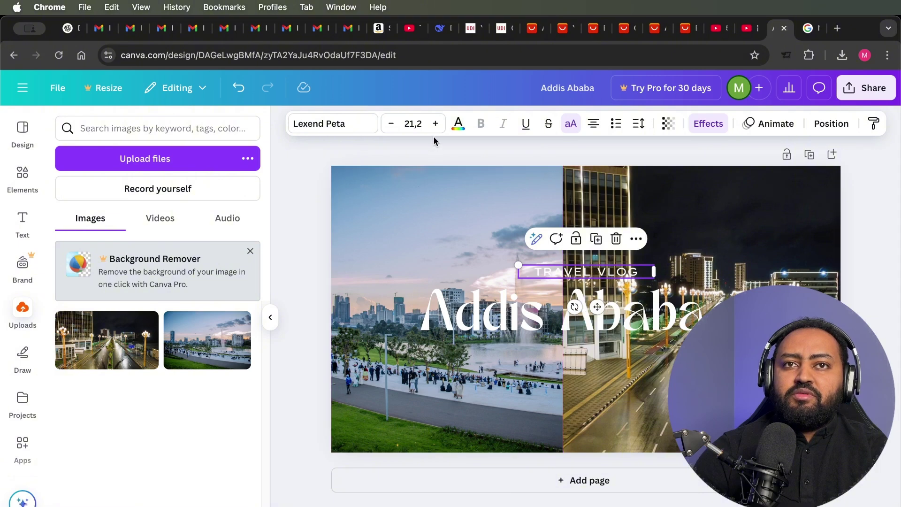
left_click(436, 124)
left_click(436, 124)
left_click(436, 123)
left_click(436, 124)
left_click(436, 124)
left_click(436, 123)
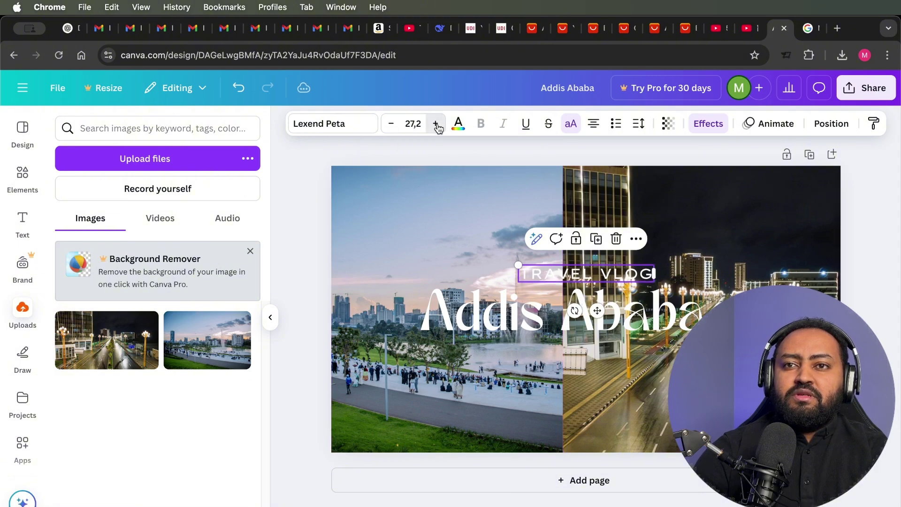
left_click(436, 124)
left_click(436, 124)
left_click(435, 124)
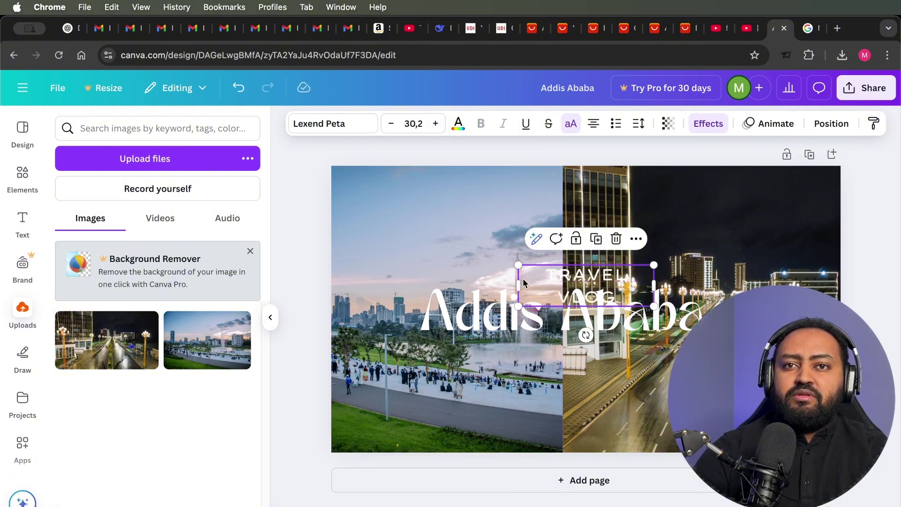
Scale the TRAVEL VLOG text to font size 45.2 and widen its box to about 650 so it fits on one line centred above the title
left_click_drag(510, 264, 451, 245)
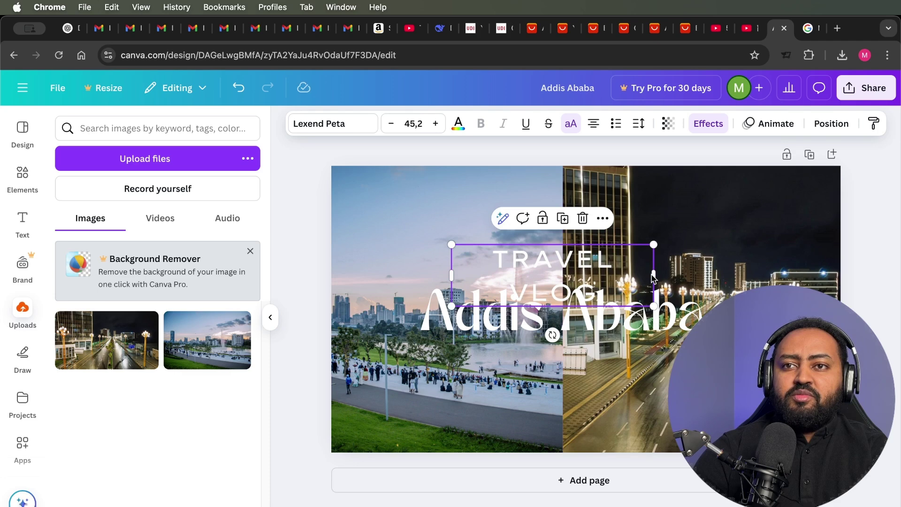
left_click_drag(653, 277, 696, 269)
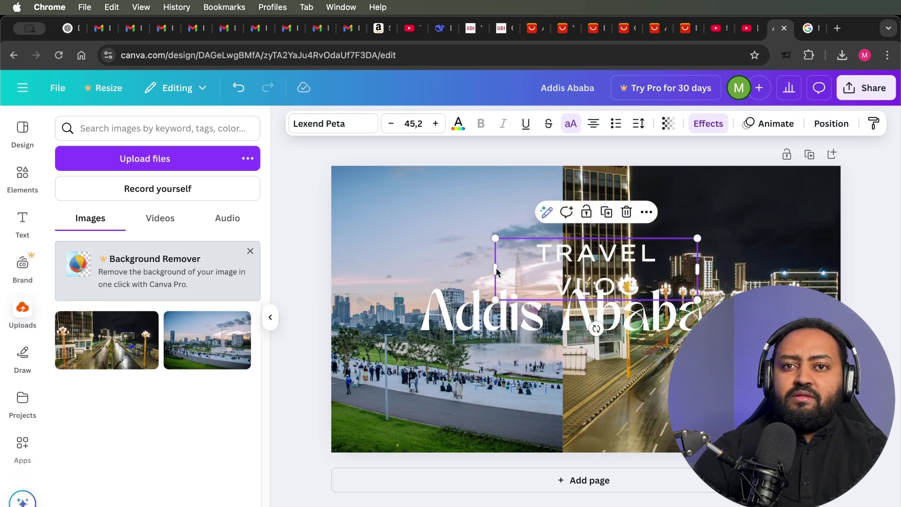
left_click_drag(492, 268, 436, 263)
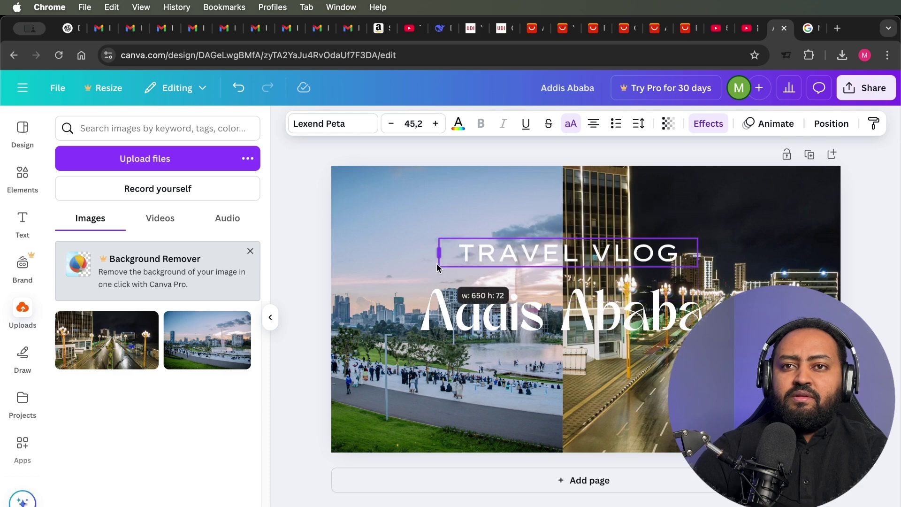
left_click_drag(553, 248, 573, 262)
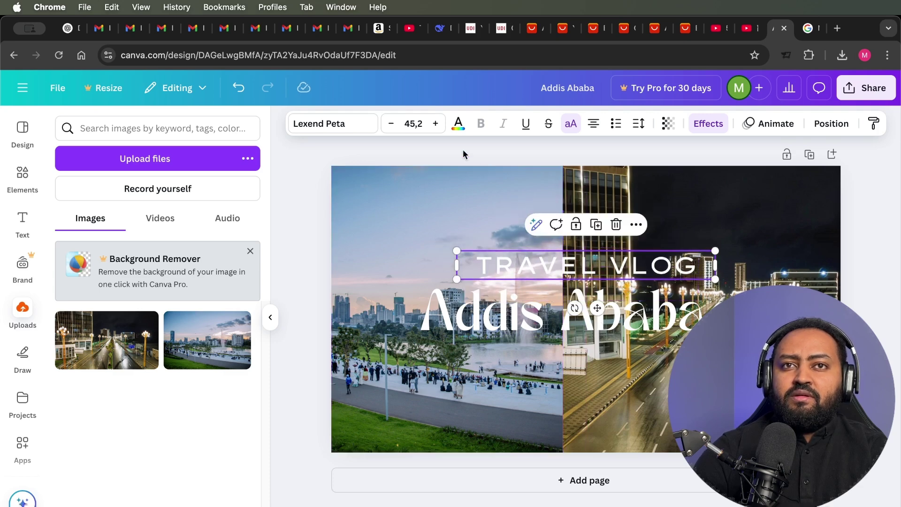
Recolour the TRAVEL VLOG text with a new yellow document colour, #ECDD1E
left_click(458, 126)
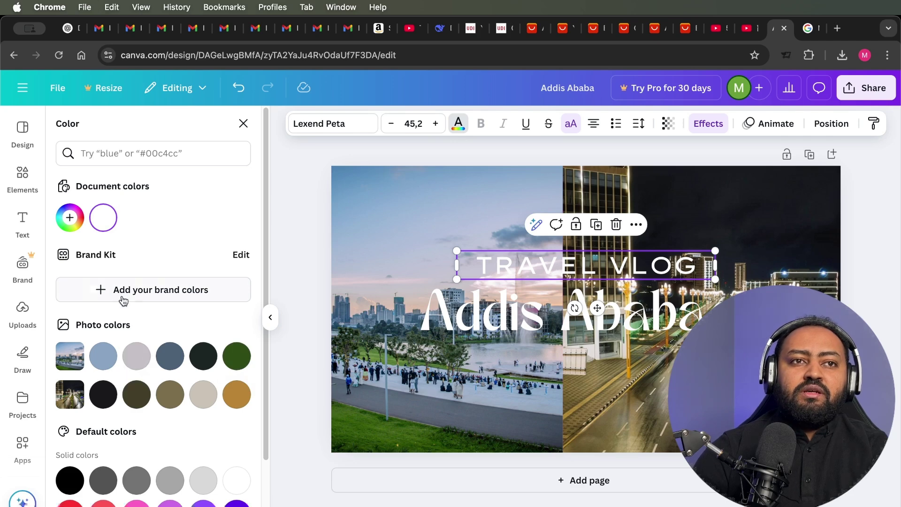
left_click(71, 220)
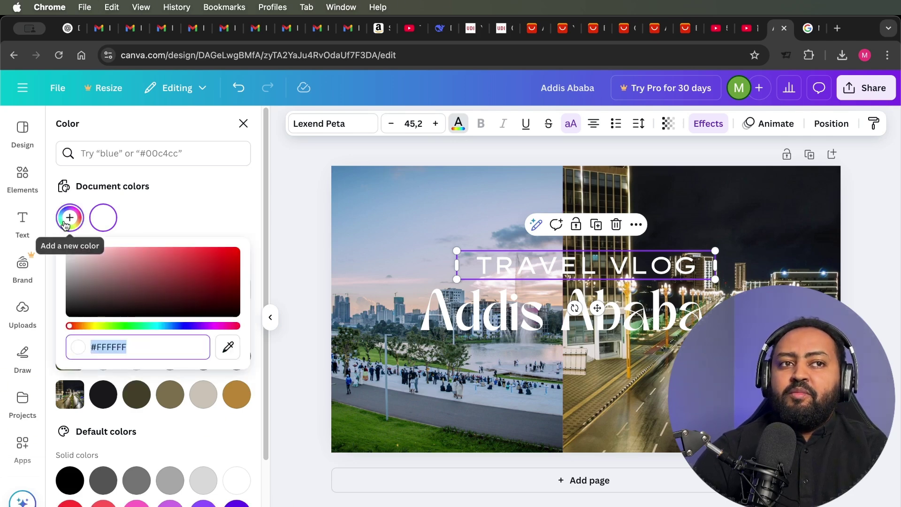
left_click(92, 327)
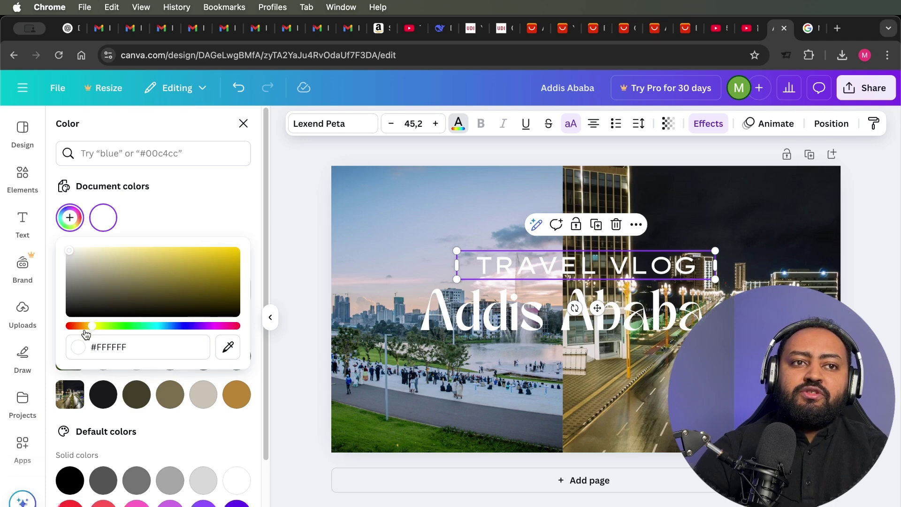
left_click_drag(89, 327, 95, 327)
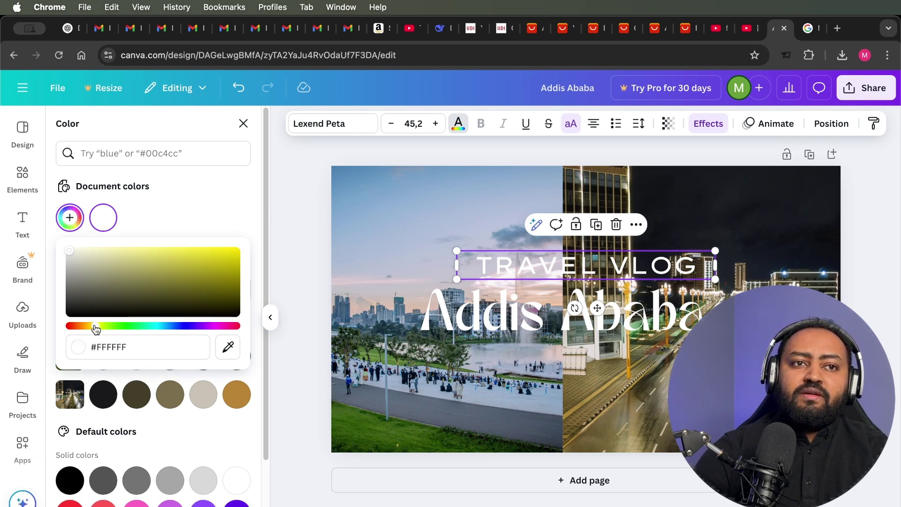
left_click(218, 254)
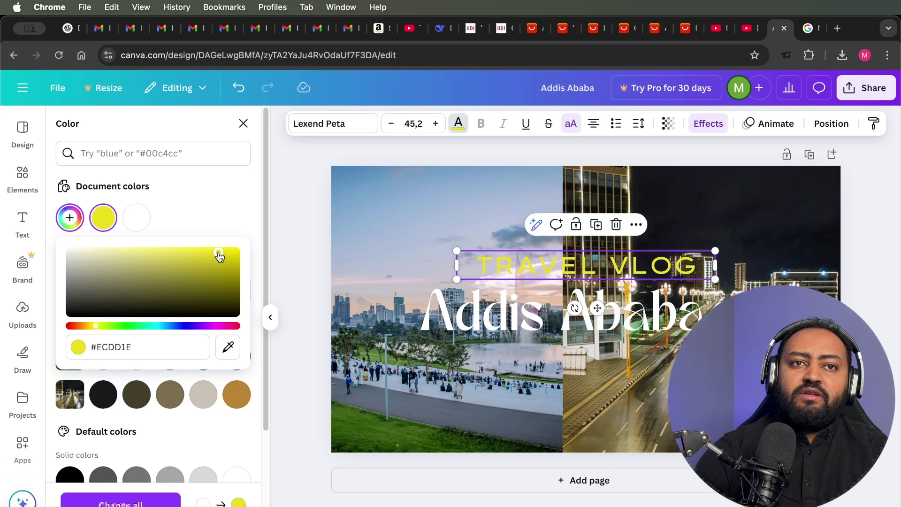
Recolour the Addis Ababa title with the same yellow document colour as the TRAVEL VLOG text
left_click(436, 209)
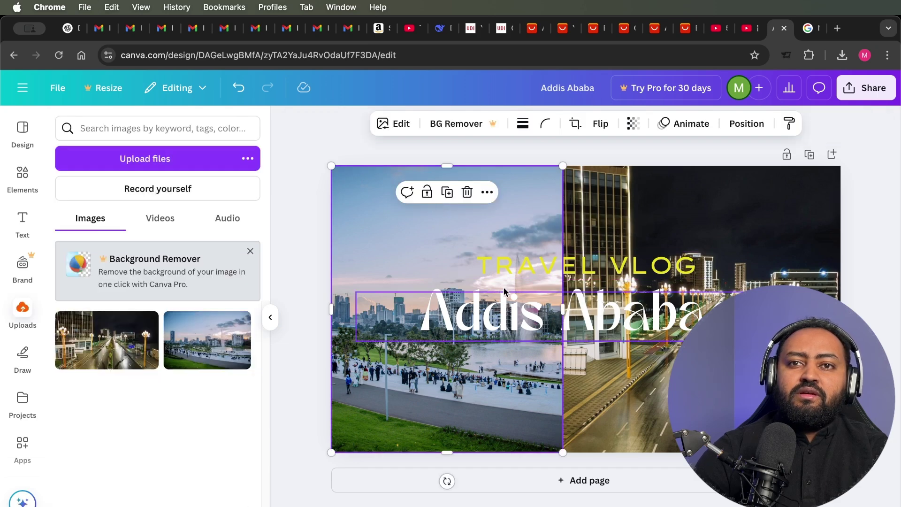
key("Tab")
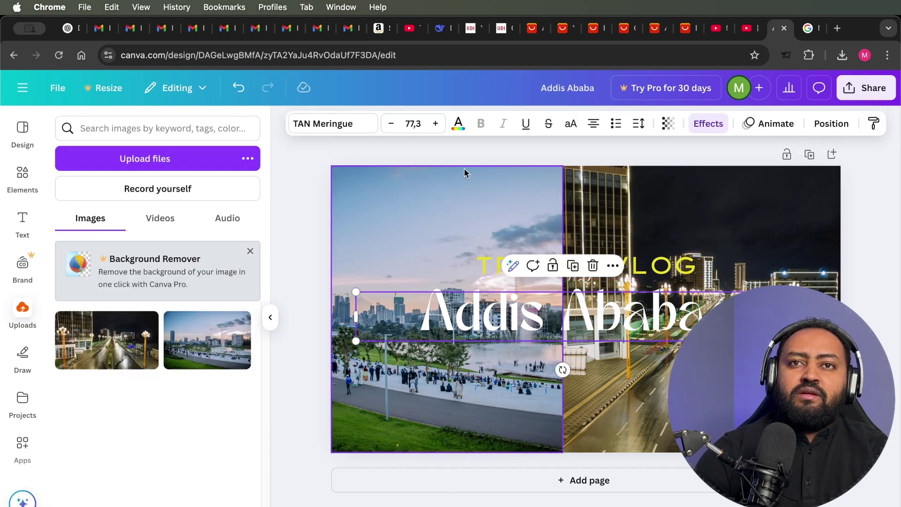
left_click(458, 125)
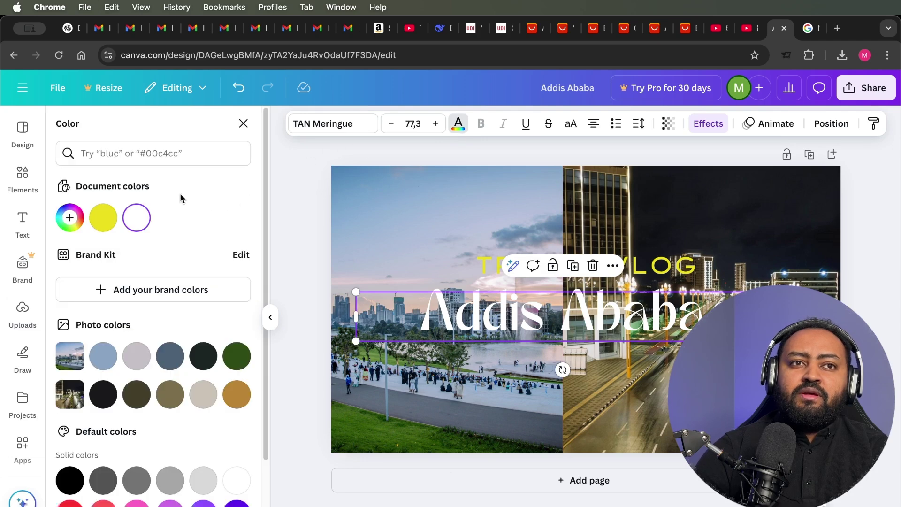
left_click(104, 217)
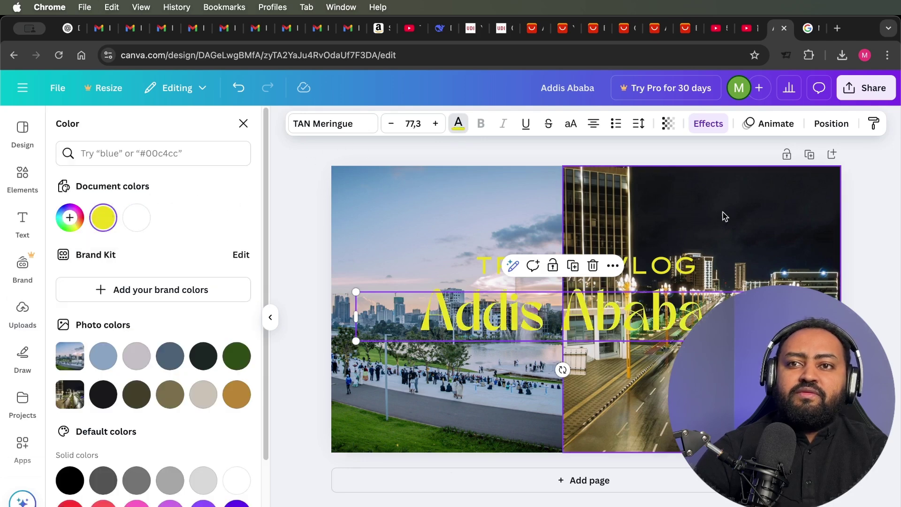
Try the Hollow and Glitch text effects on the Addis Ababa title and look over the Glitch settings
left_click(709, 125)
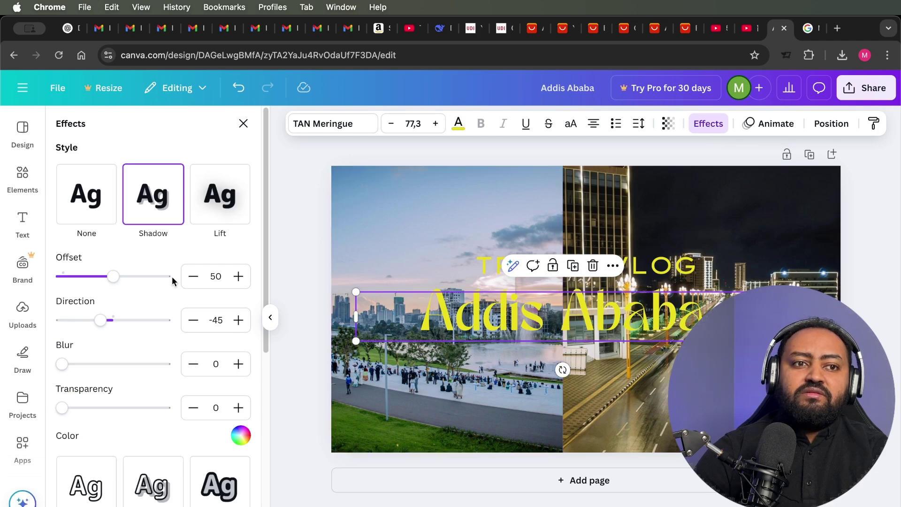
scroll(171, 279, "down", 3)
left_click(98, 386)
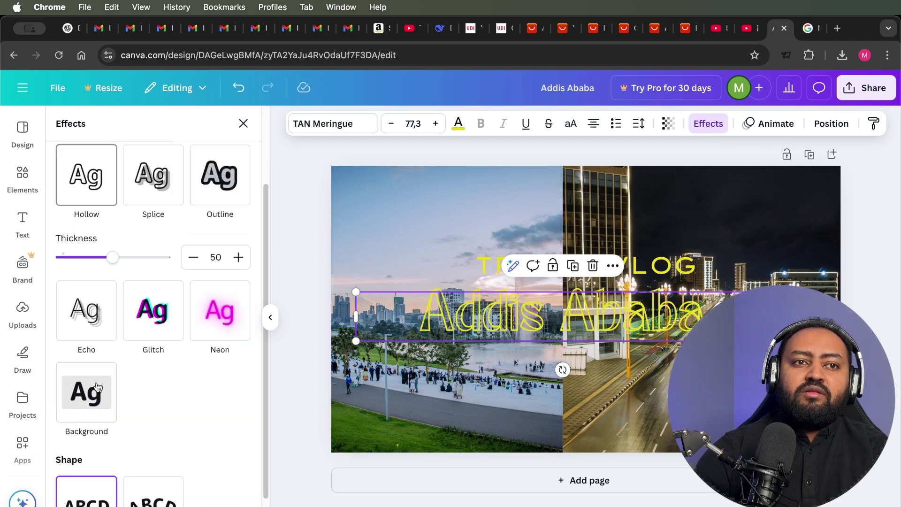
left_click(170, 336)
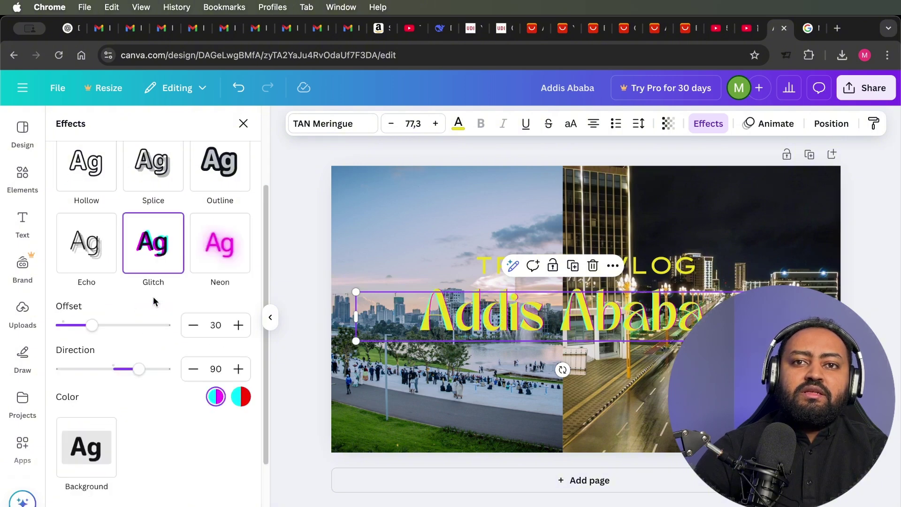
scroll(171, 319, "down", 3)
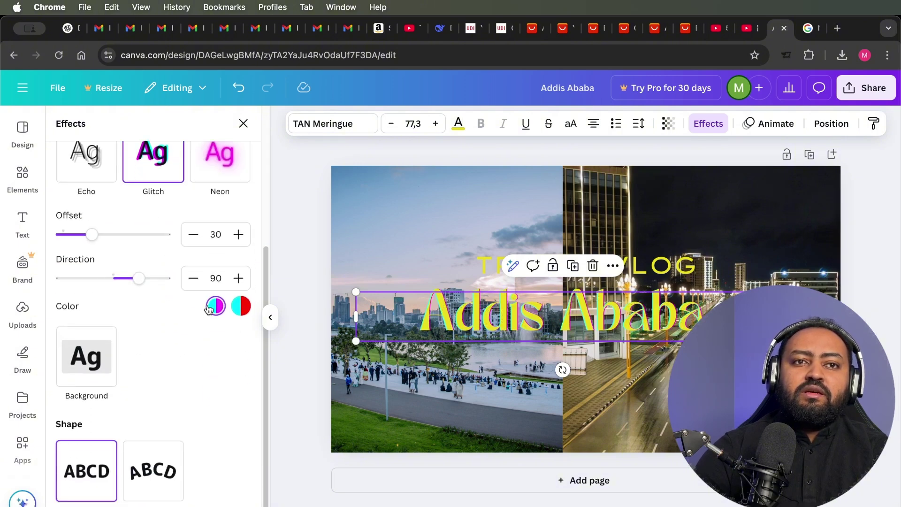
scroll(169, 295, "up", 1)
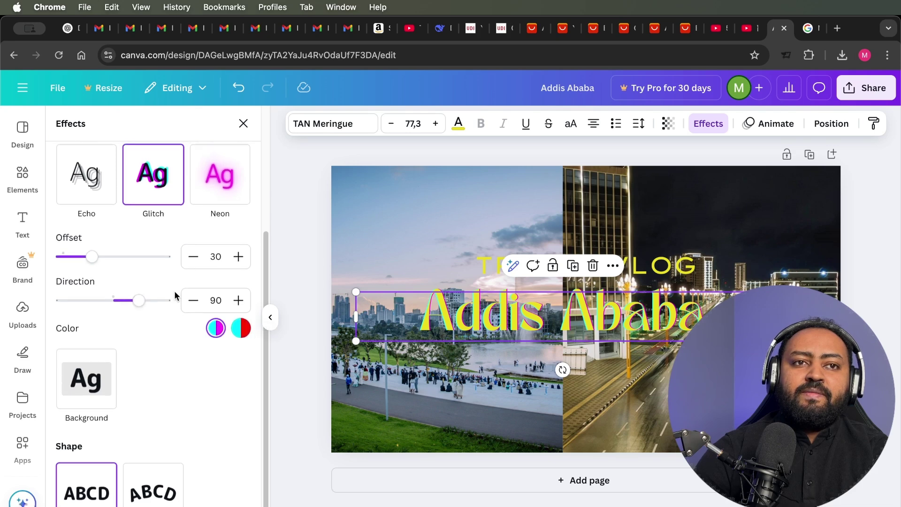
scroll(176, 296, "up", 5)
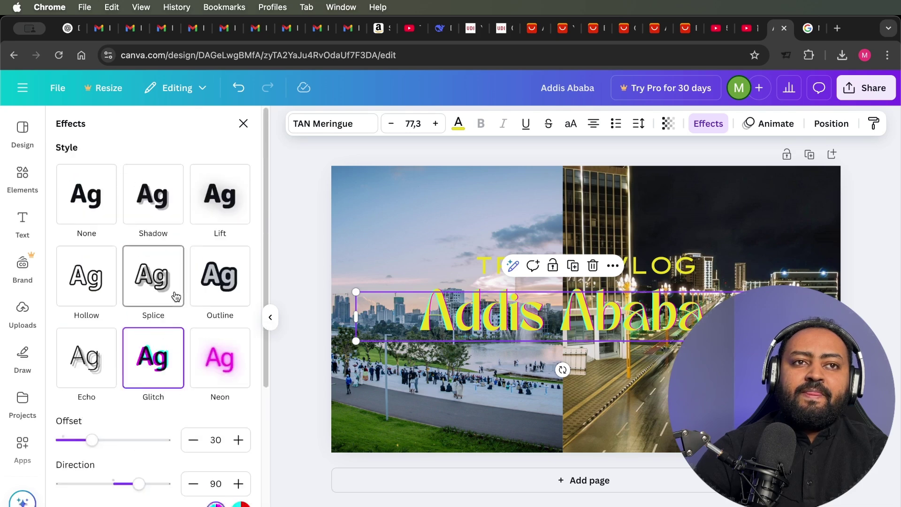
Apply the Shadow effect to the Addis Ababa title and clear the selection
left_click(159, 183)
left_click(356, 228)
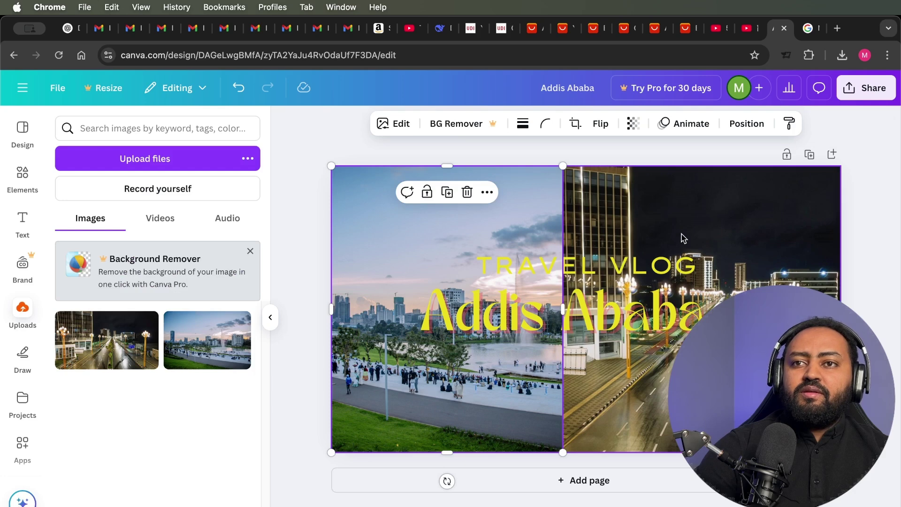
left_click(879, 258)
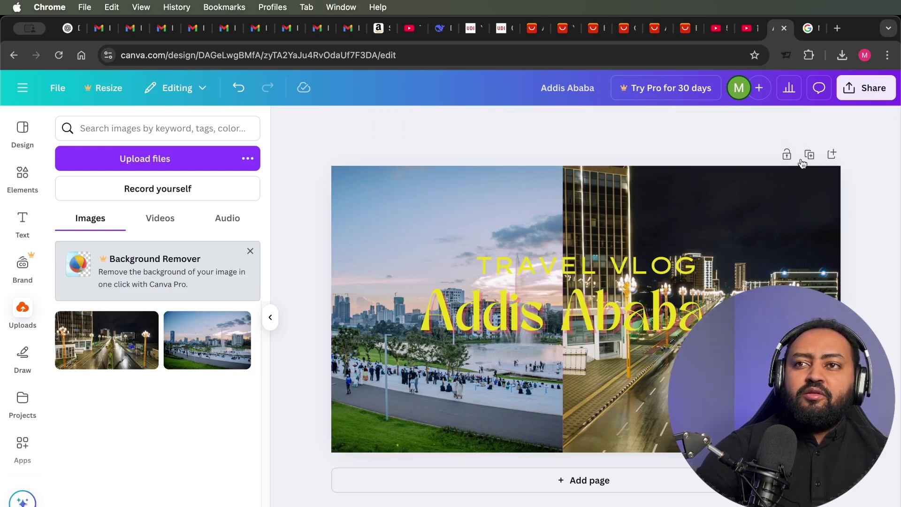
Add a blank second page below the Addis Ababa thumbnail
left_click(832, 156)
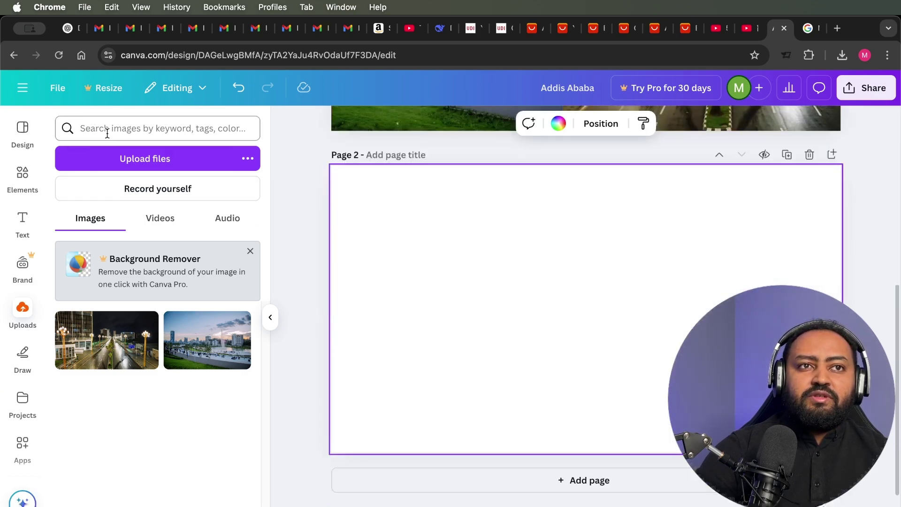
Search the uploaded images for "Gym vlog"
left_click(107, 133)
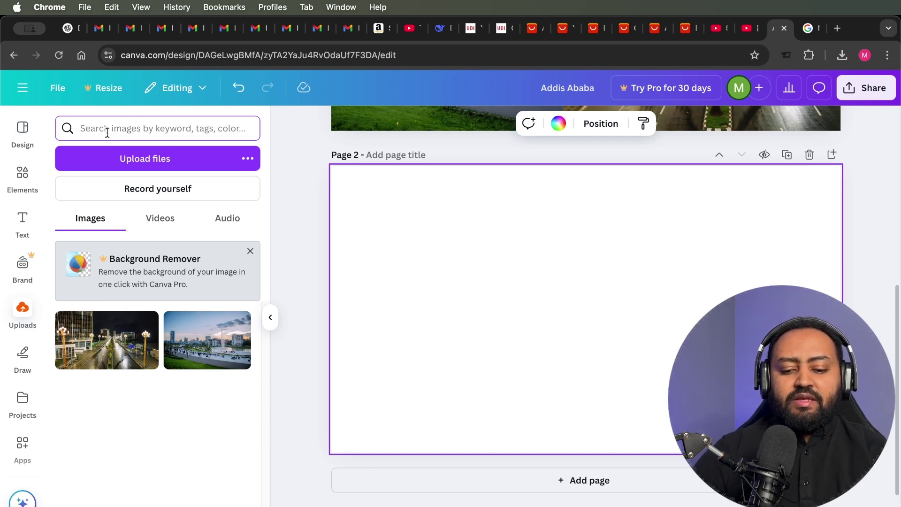
type("Gym vlog")
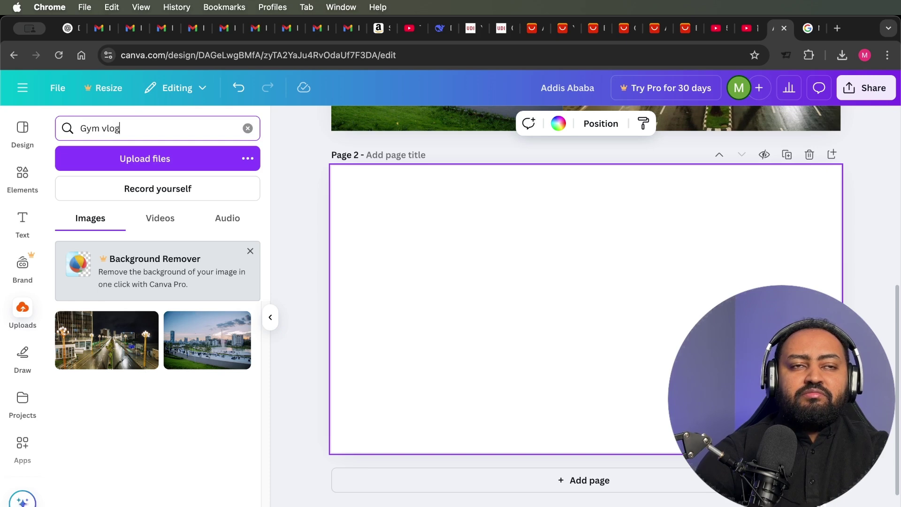
key("Return")
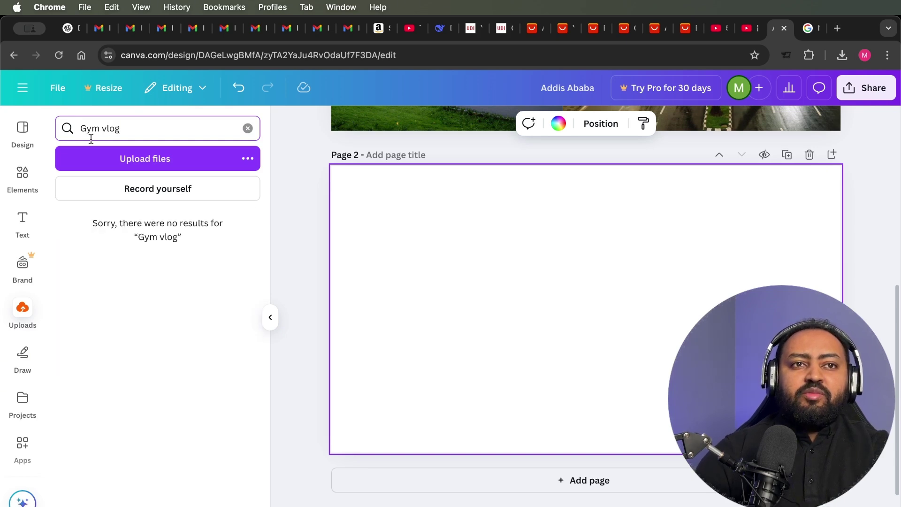
Search the design templates for "gym vlog" and browse the thumbnail results
left_click(22, 150)
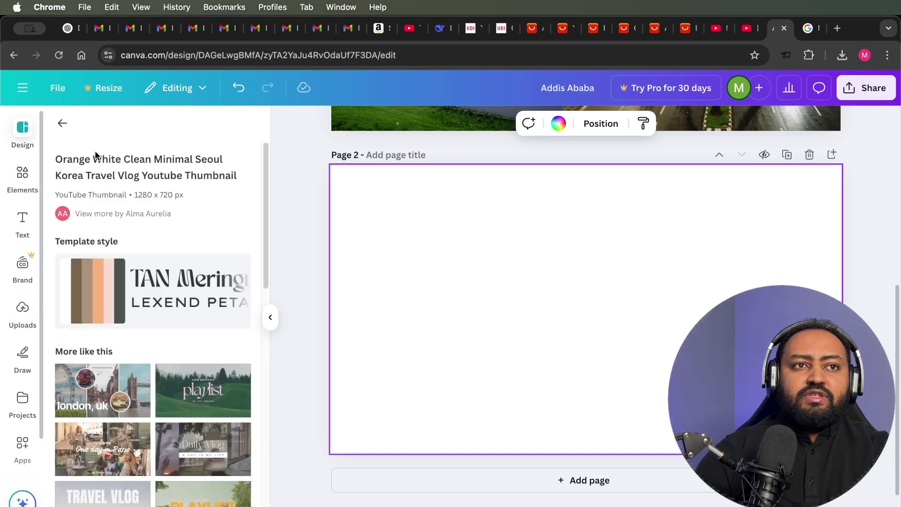
left_click(64, 124)
left_click(118, 130)
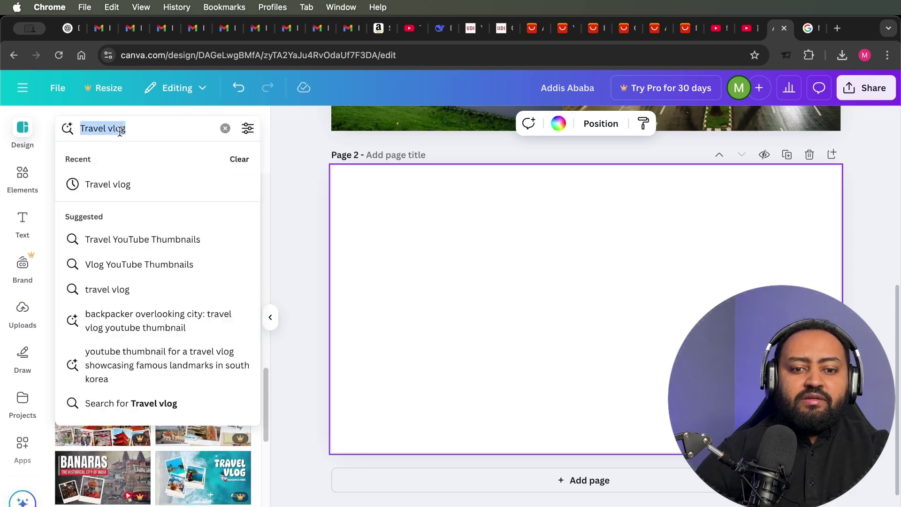
type("gym ")
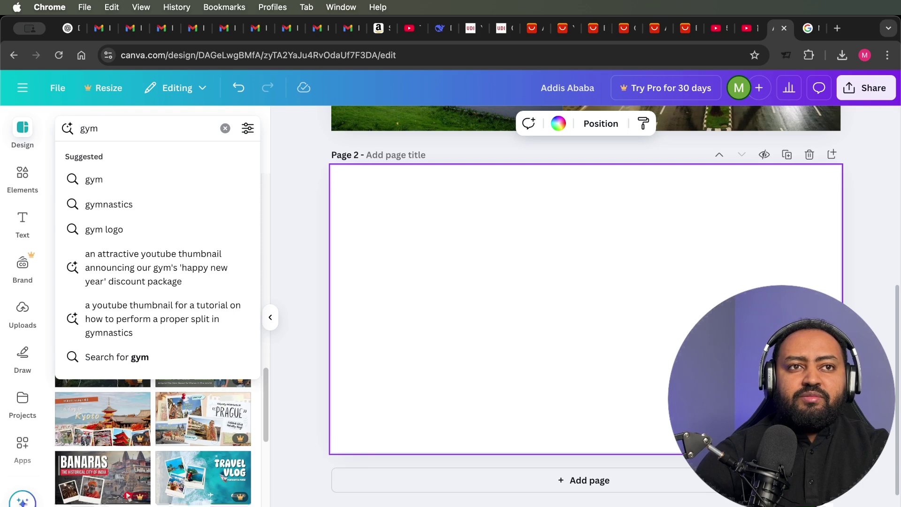
type("vlog")
key("Return")
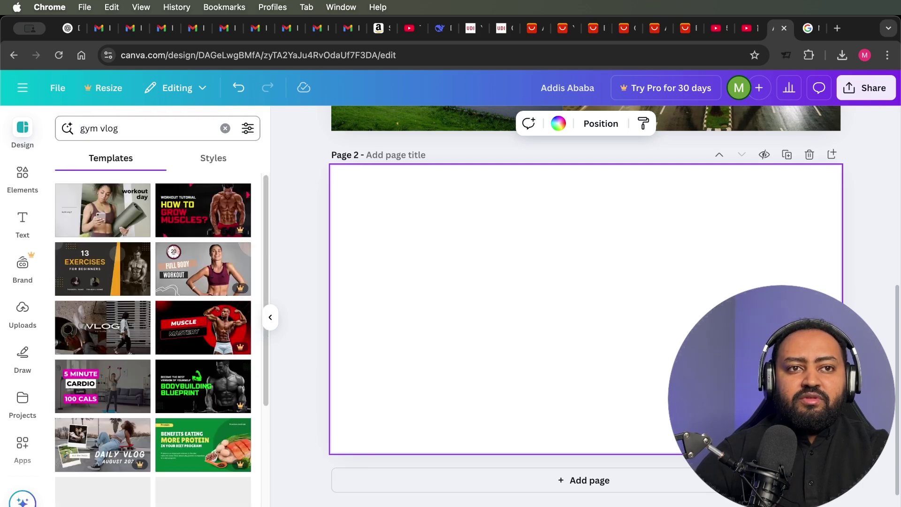
scroll(197, 252, "down", 3)
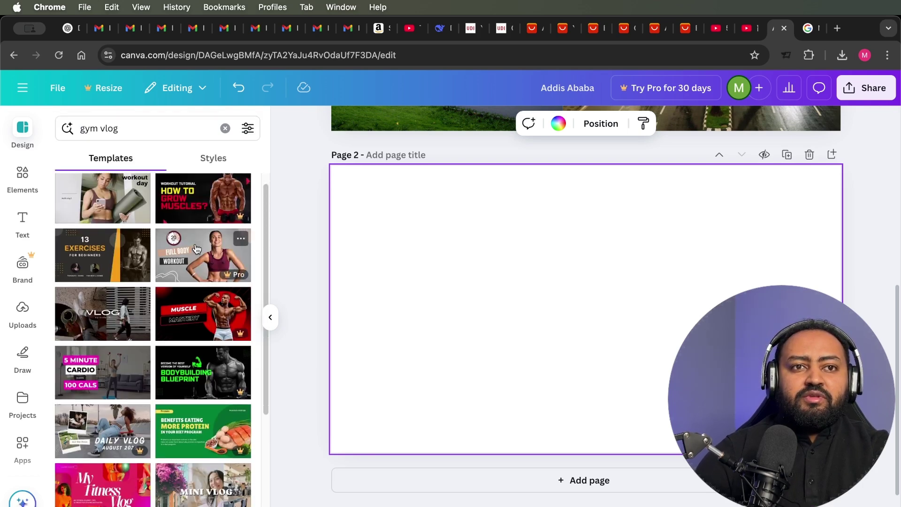
scroll(197, 252, "down", 8)
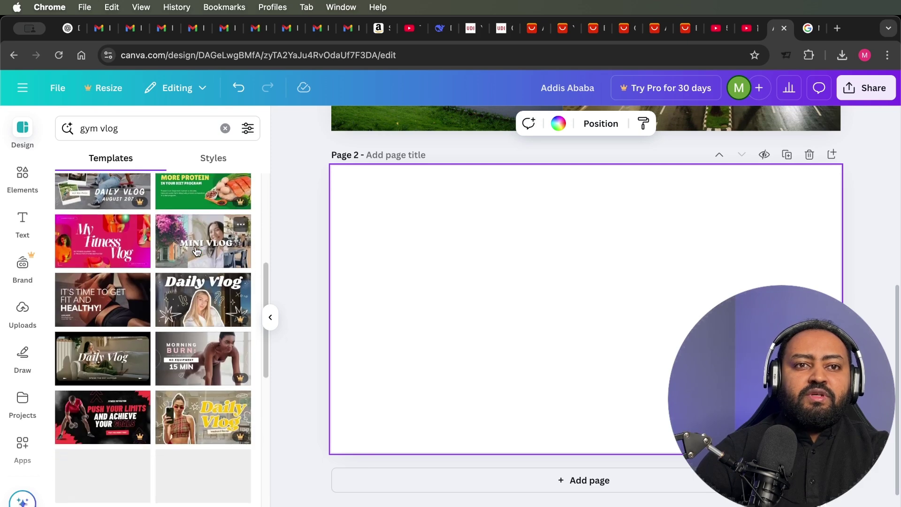
scroll(197, 252, "down", 5)
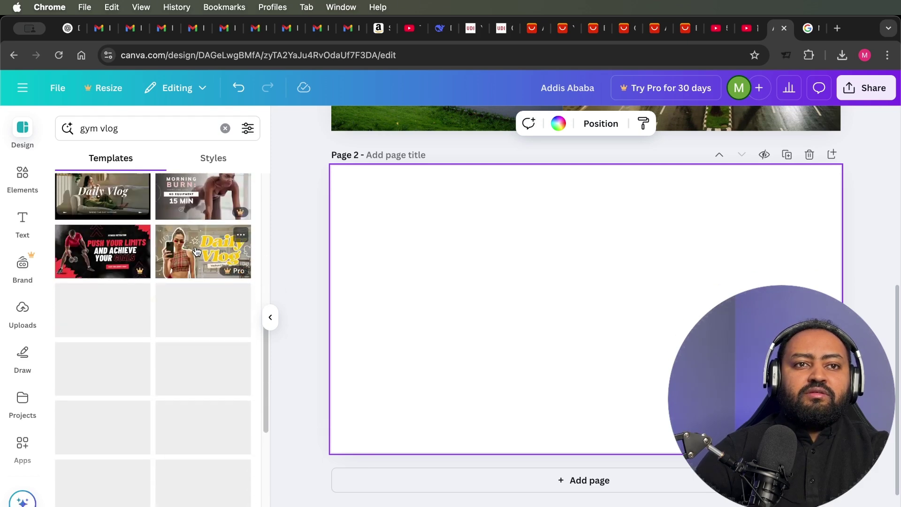
scroll(197, 252, "down", 8)
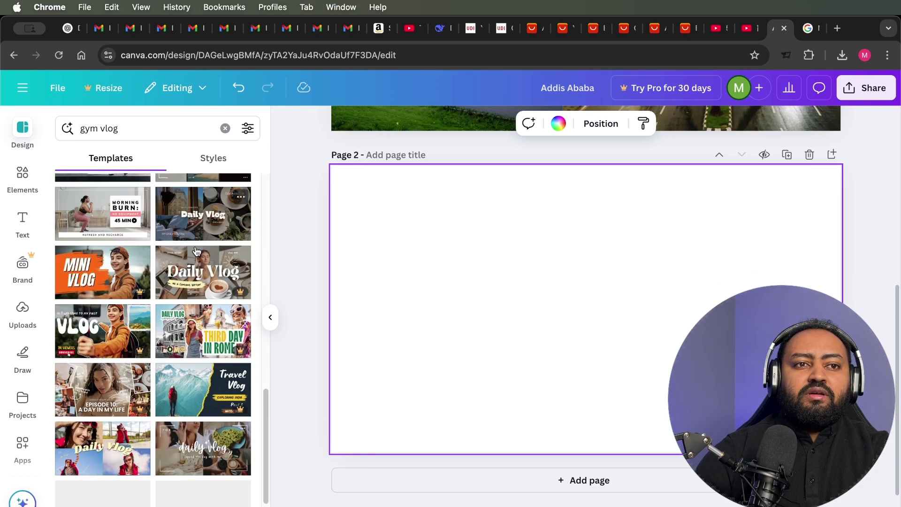
scroll(196, 252, "down", 5)
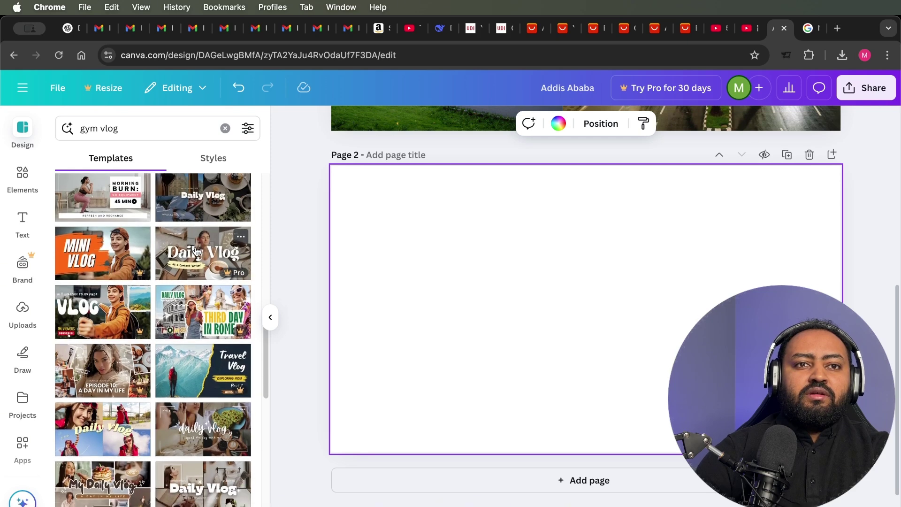
Search the design templates for "gym" and browse the workout thumbnail results
left_click(129, 122)
key("super+a")
type("g")
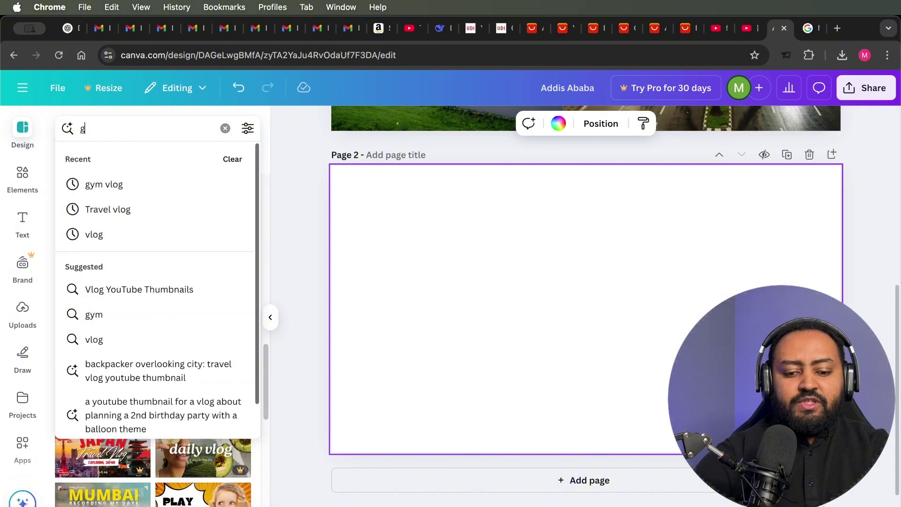
type("ym")
key("Return")
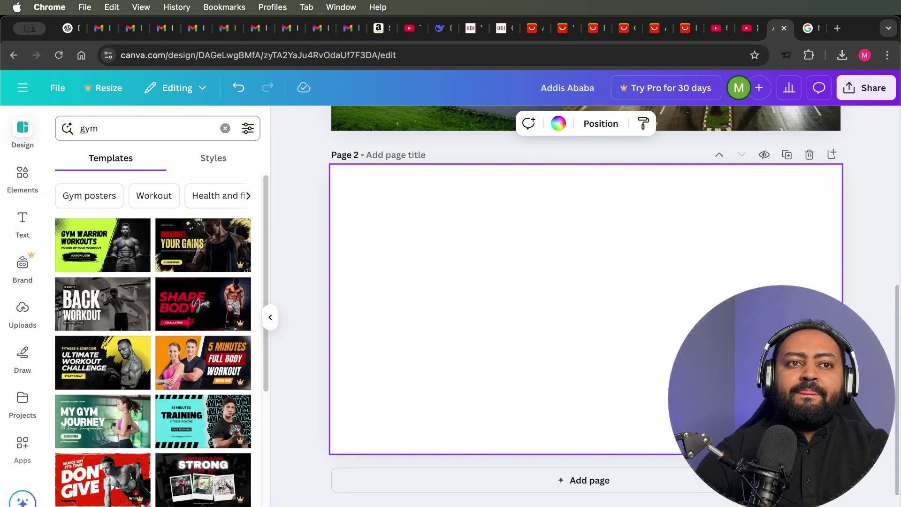
scroll(143, 265, "down", 3)
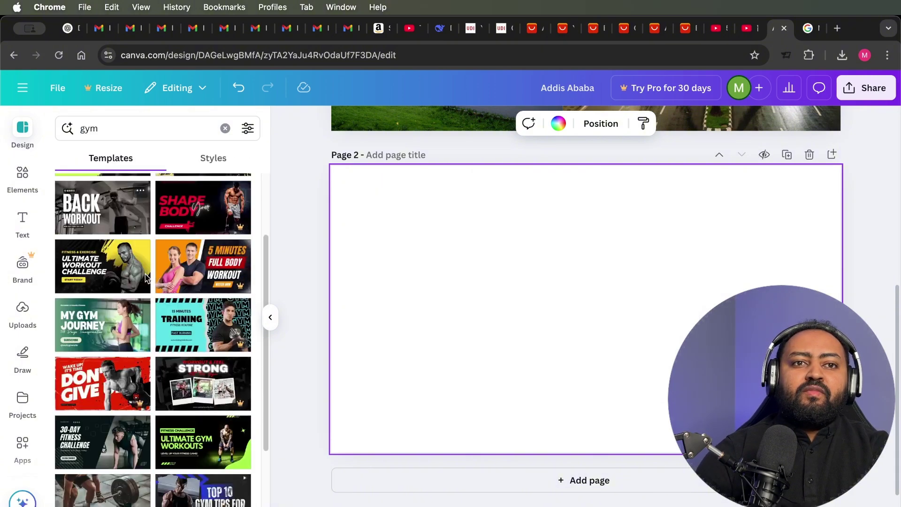
scroll(145, 277, "down", 6)
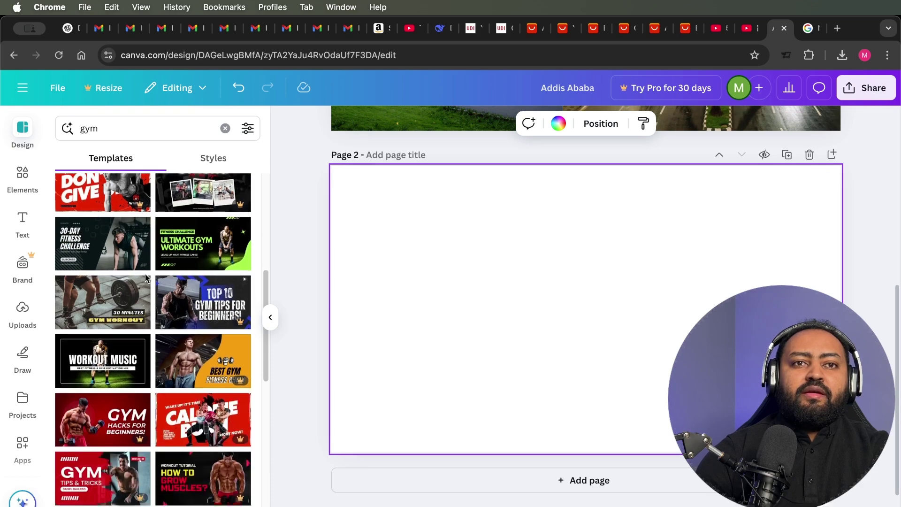
scroll(155, 281, "down", 6)
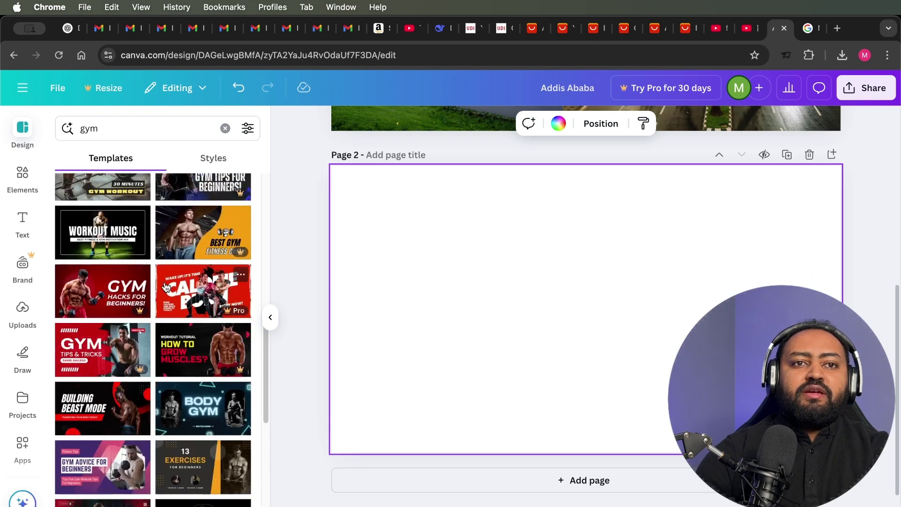
scroll(166, 287, "down", 10)
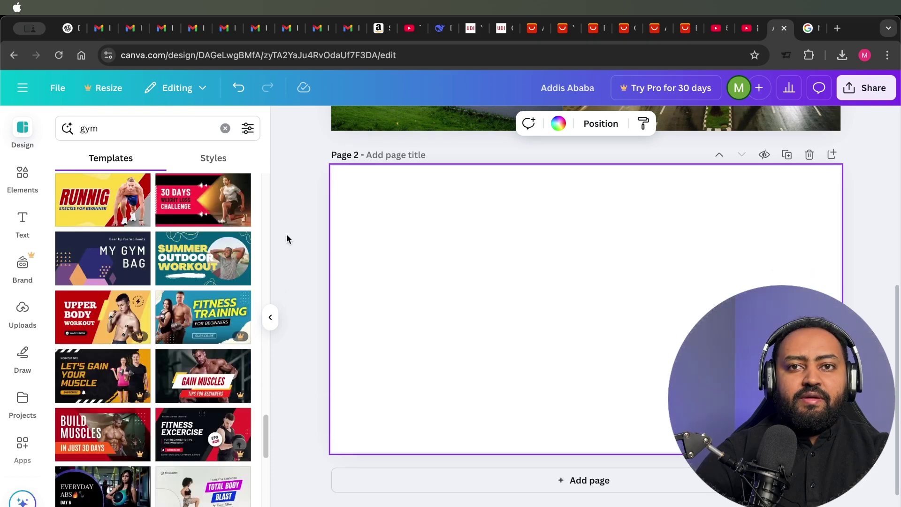
Search the design templates for "cooking" and apply the Dark Cooking Tutorial Youtube Thumbnail to page 2
left_click(161, 128)
key("super+a")
type("cooking")
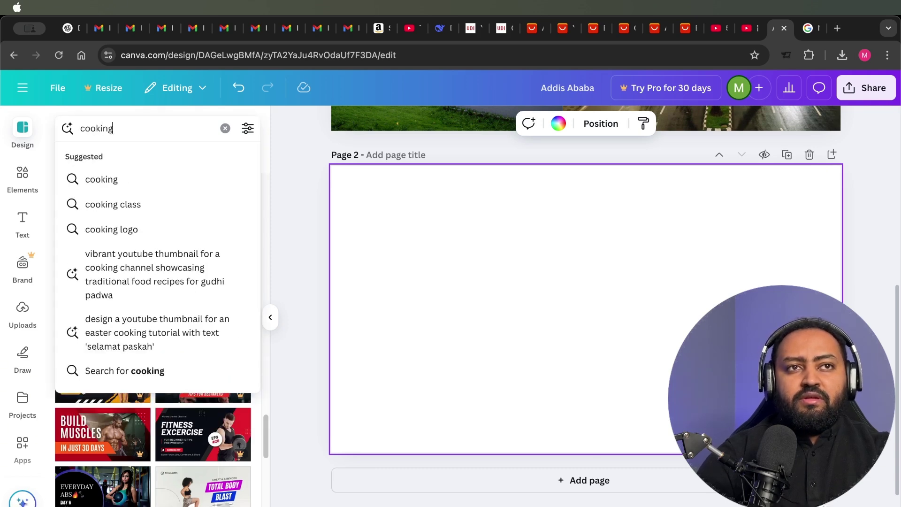
key("Return")
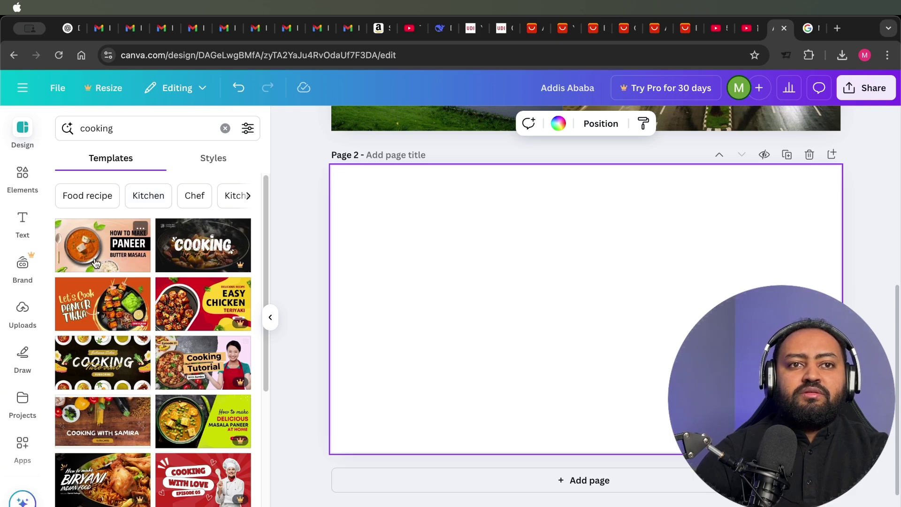
scroll(96, 262, "down", 1)
scroll(151, 279, "down", 5)
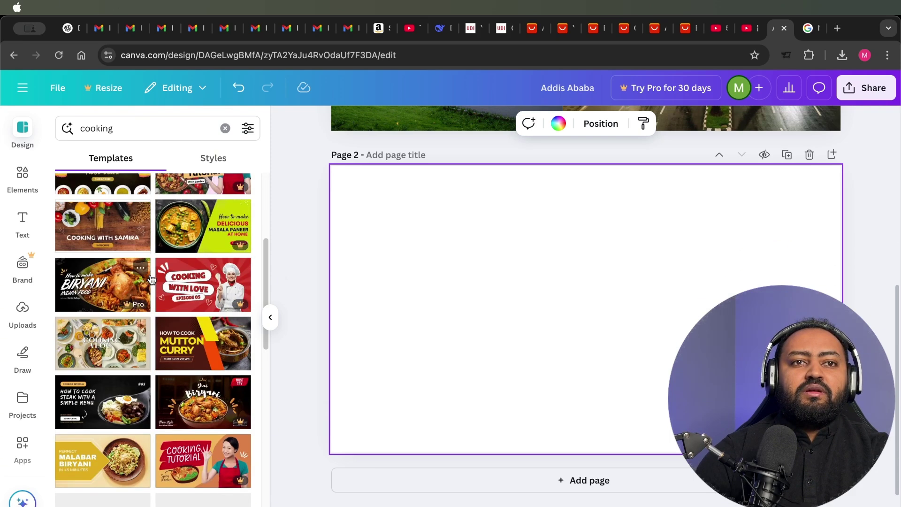
scroll(152, 280, "down", 3)
scroll(151, 280, "down", 1)
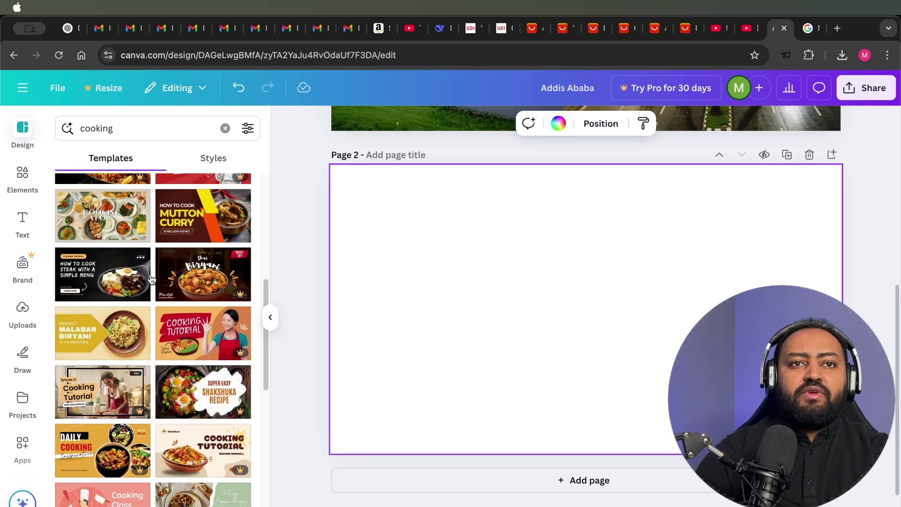
scroll(152, 280, "down", 10)
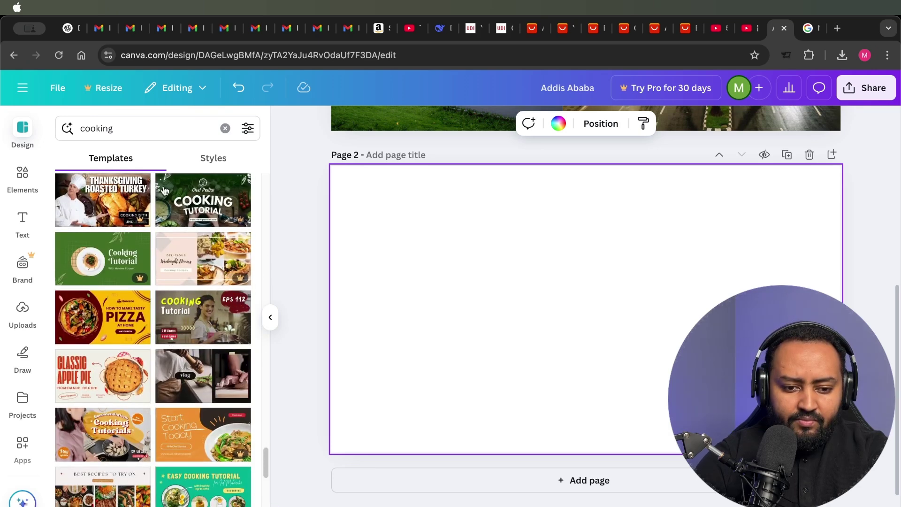
left_click(190, 315)
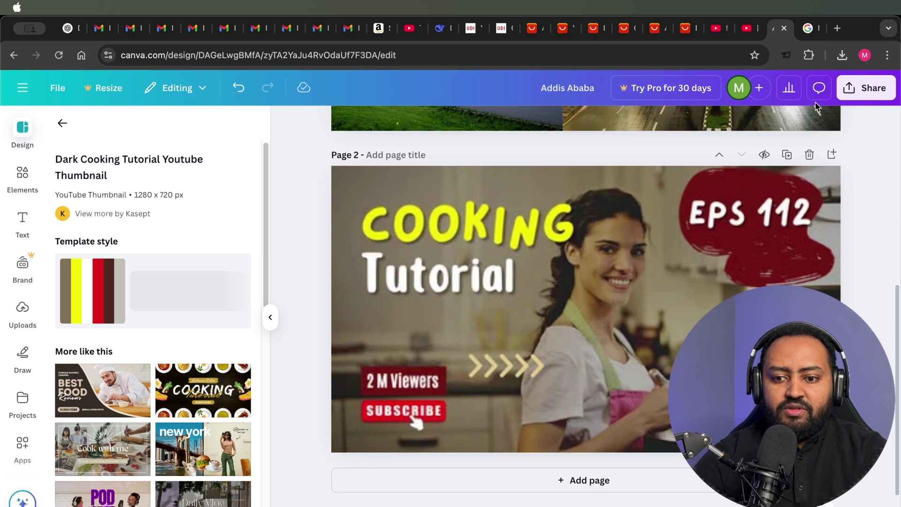
Switch to the Google browser tab and search for "chef yohans"
key("ctrl+Tab")
left_click(353, 105)
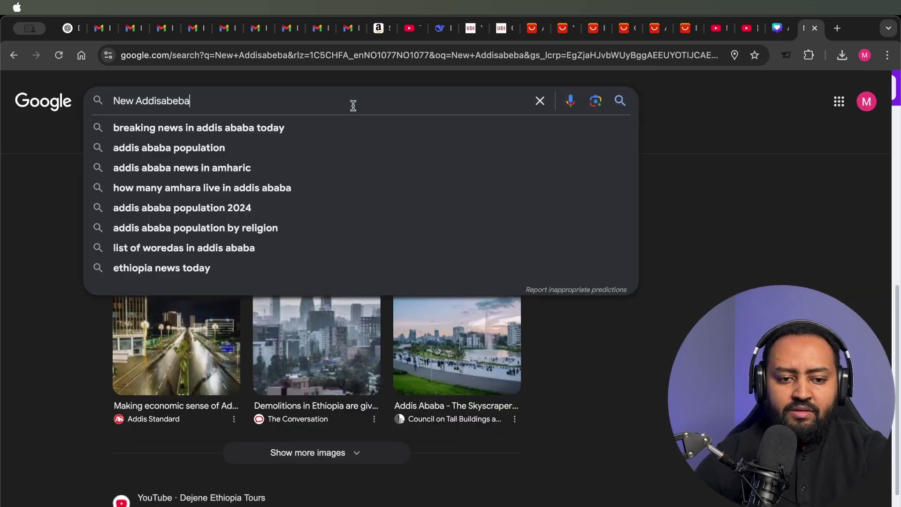
key("super+a")
type("chef yohans")
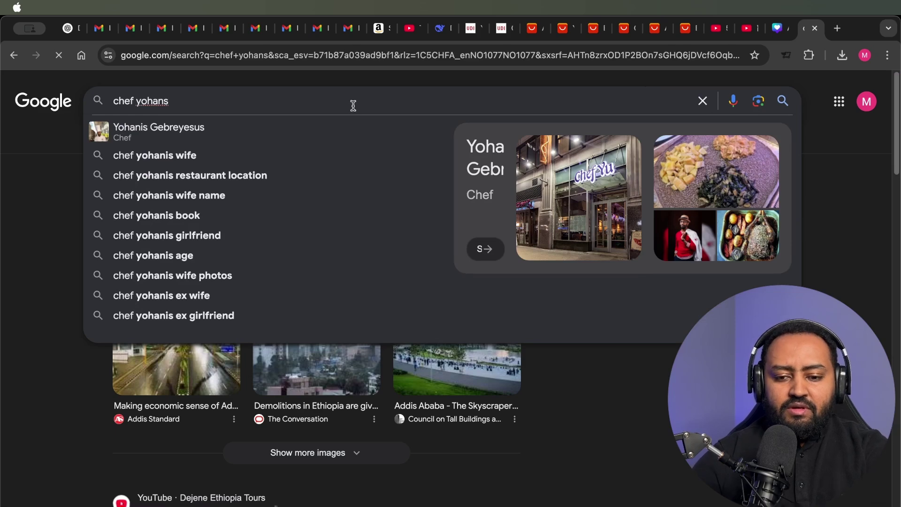
Open the chef's Worlds of Flavor bio page from the results and copy his portrait photo
scroll(316, 324, "down", 10)
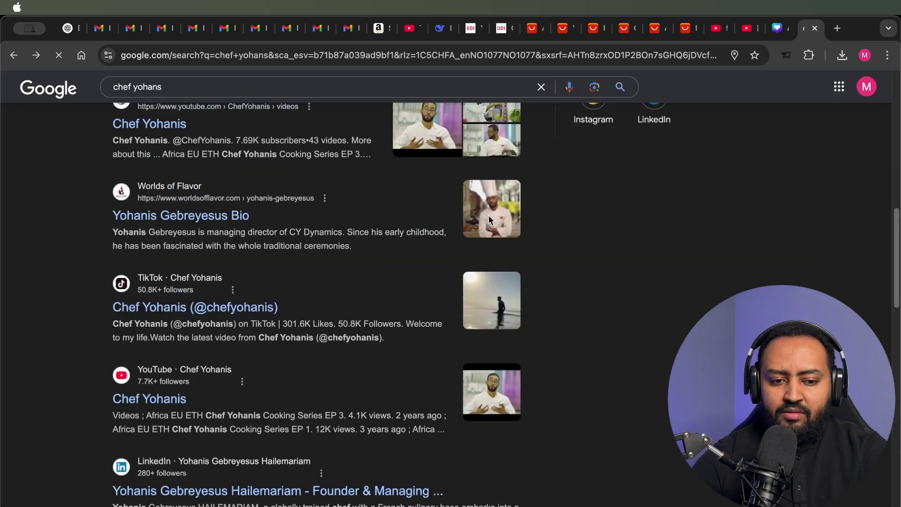
left_click(490, 220)
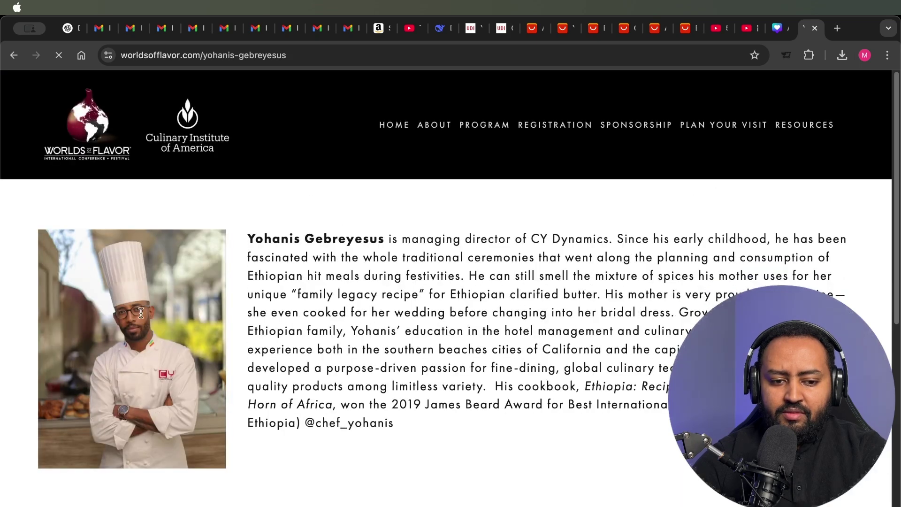
right_click(131, 332)
left_click(172, 363)
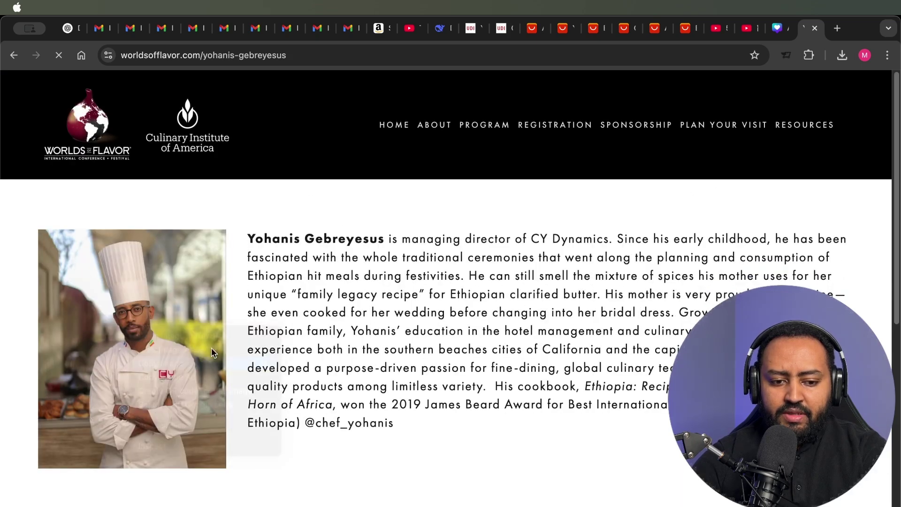
Return to the Canva design and paste the copied chef portrait onto the cooking thumbnail on page 2
left_click(774, 29)
left_click(463, 261)
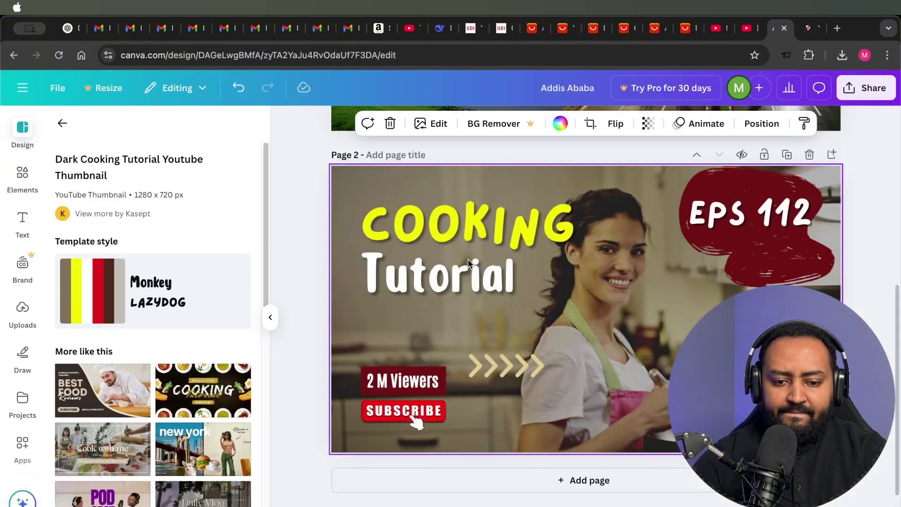
left_click(468, 262)
key("super+v")
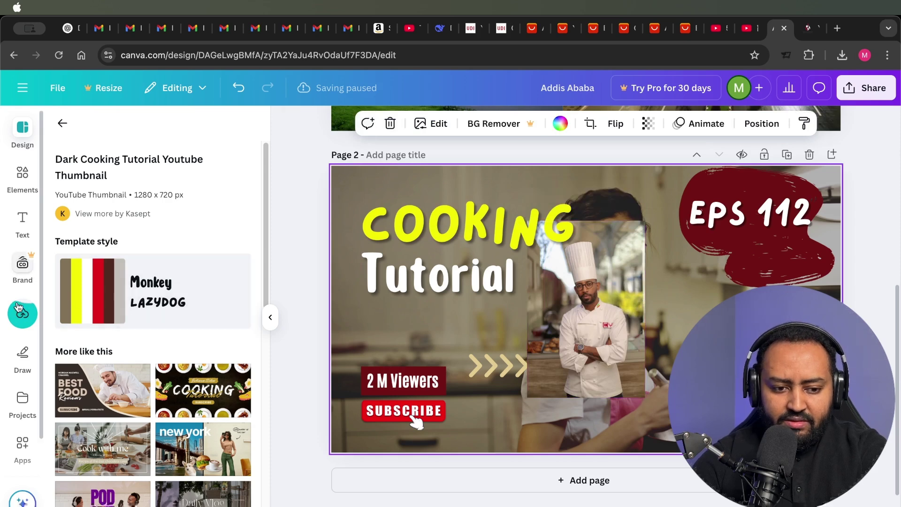
Delete the pasted chef portrait from page 2 and clear the "Gym vlog" search in the uploads
left_click(611, 297)
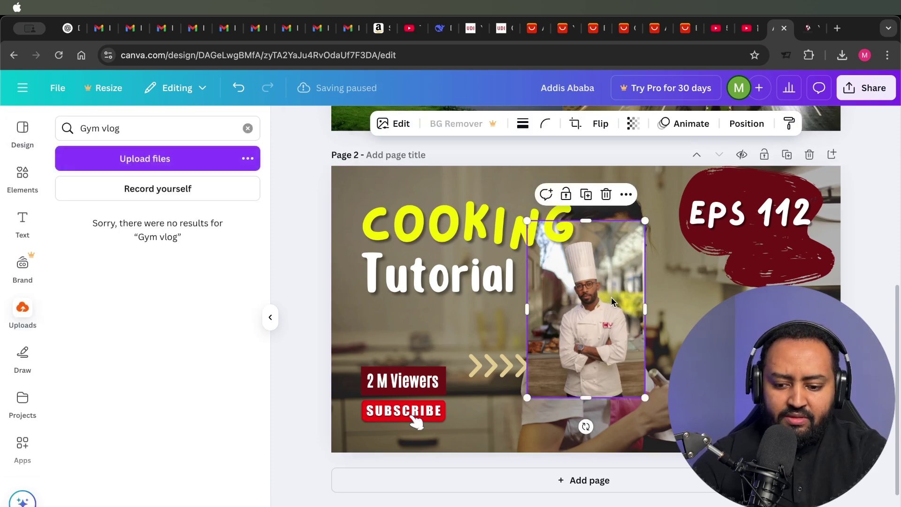
key("Delete")
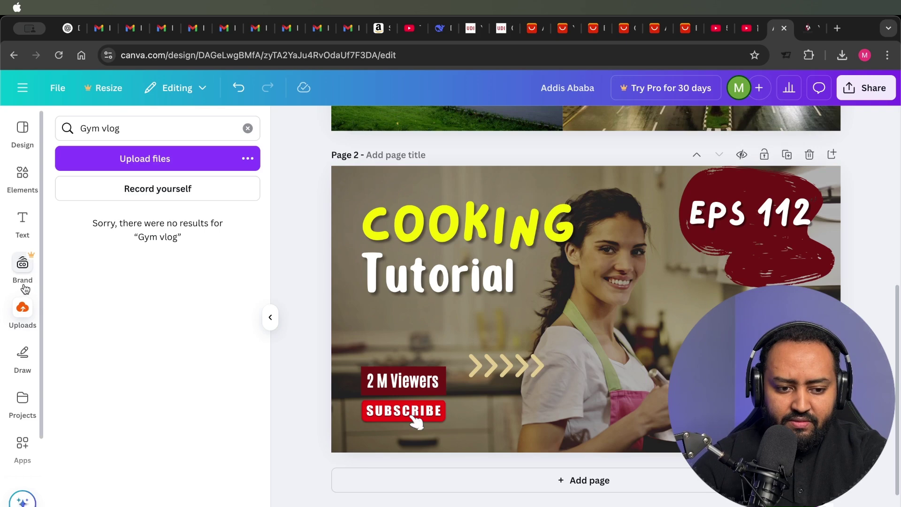
left_click(247, 129)
Replace the woman's background photo on page 2 with the uploaded chef portrait, filling the whole page
left_click_drag(86, 359, 367, 222)
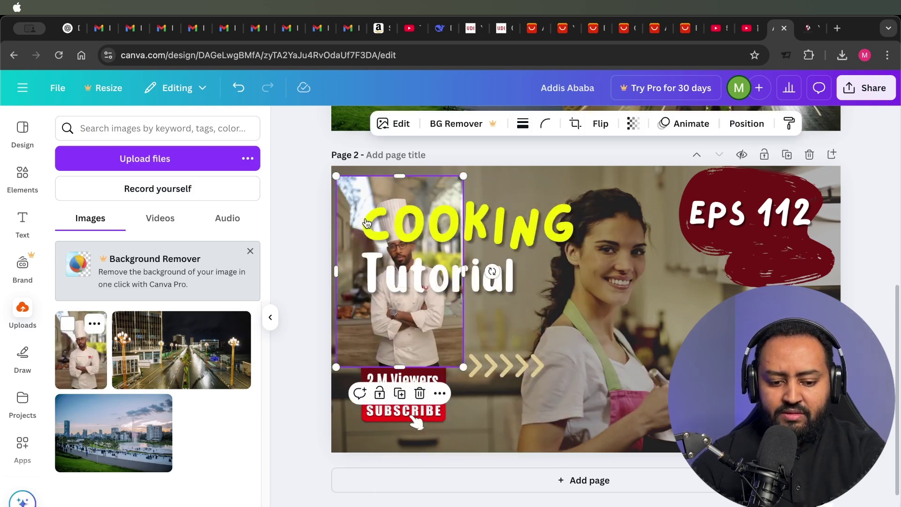
key("Delete")
left_click(622, 279)
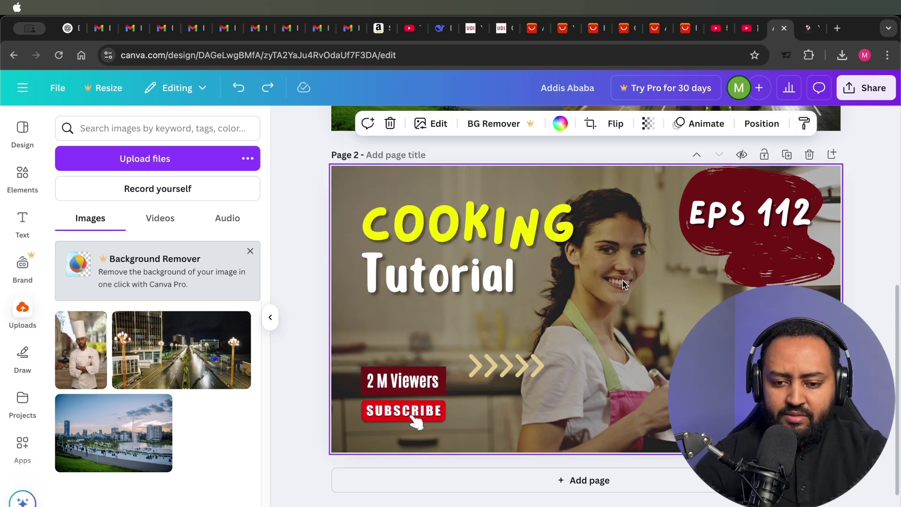
key("Delete")
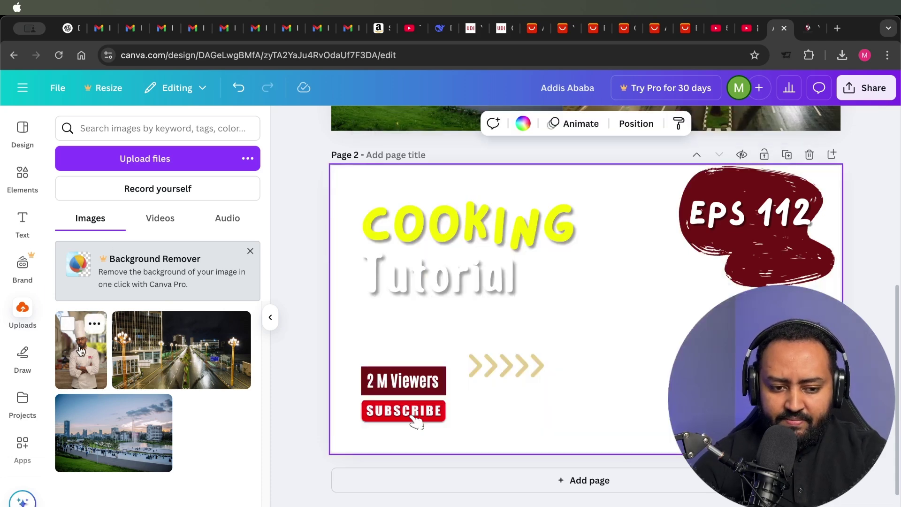
left_click_drag(81, 352, 353, 324)
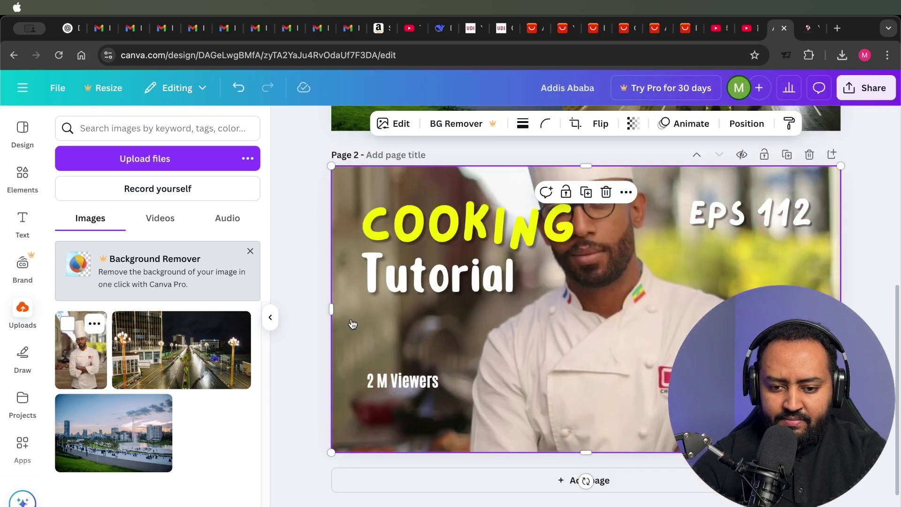
Reposition the chef photo downward within its 16:9 crop so the face and more of the hat are in frame
double_click(623, 286)
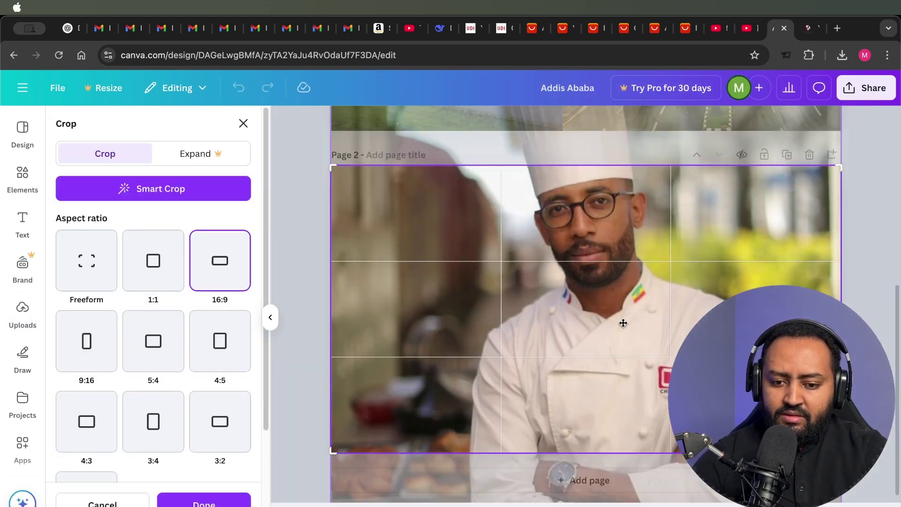
left_click_drag(617, 230, 625, 314)
key("Return")
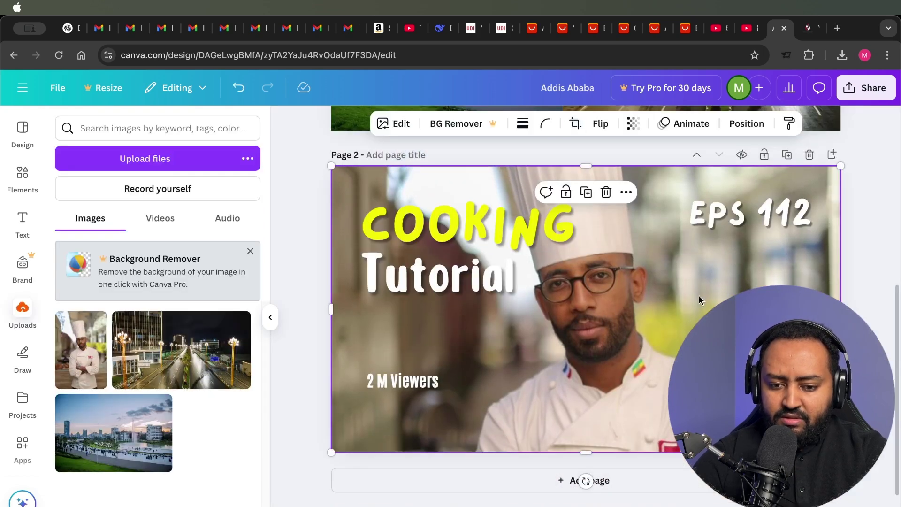
Change the yellow COOKING title to "MY SHIRO" and the white Tutorial line below it to "Cook"
left_click(476, 228)
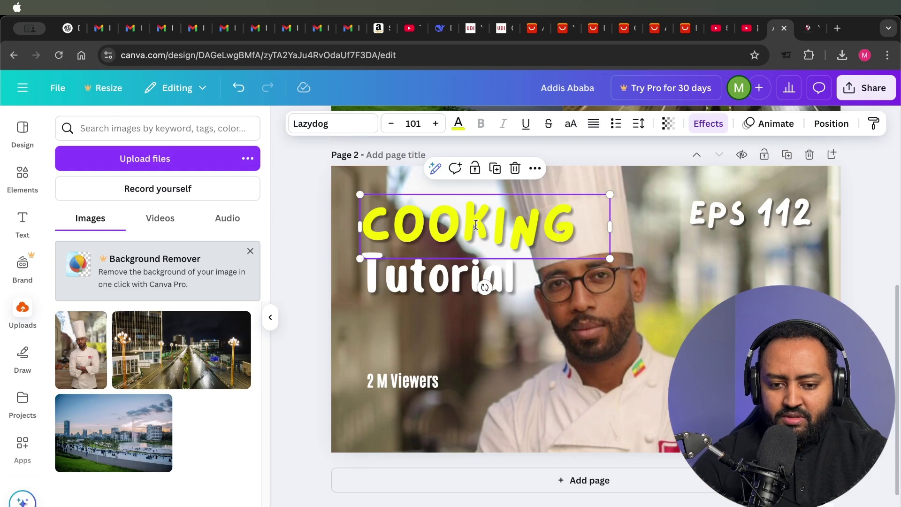
double_click(475, 226)
type("M")
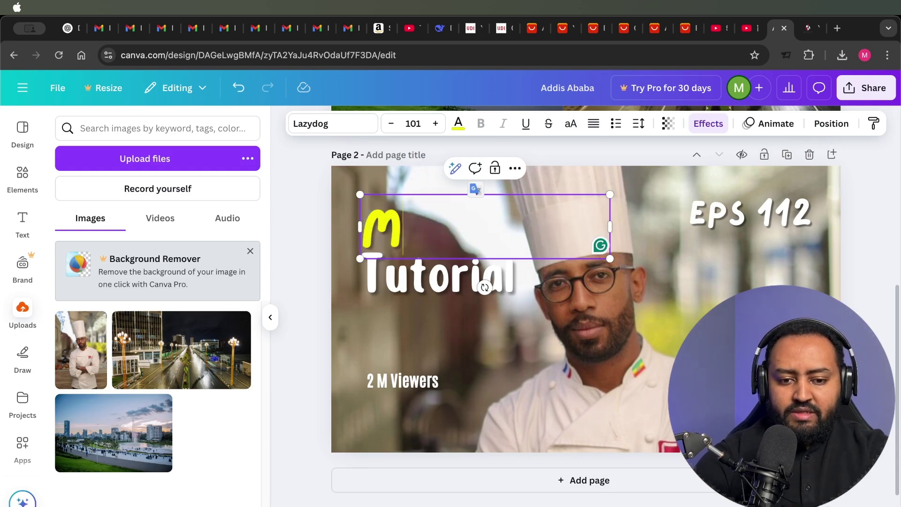
type("y SHIRO")
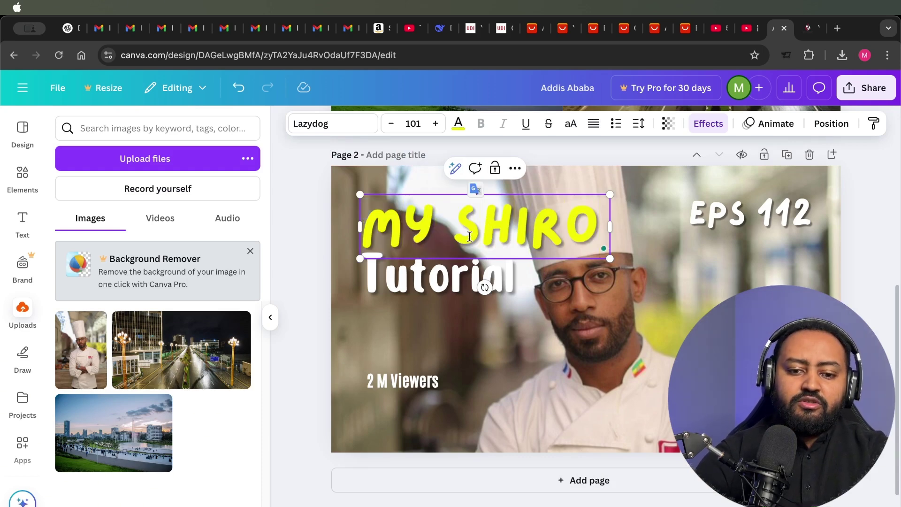
double_click(445, 264)
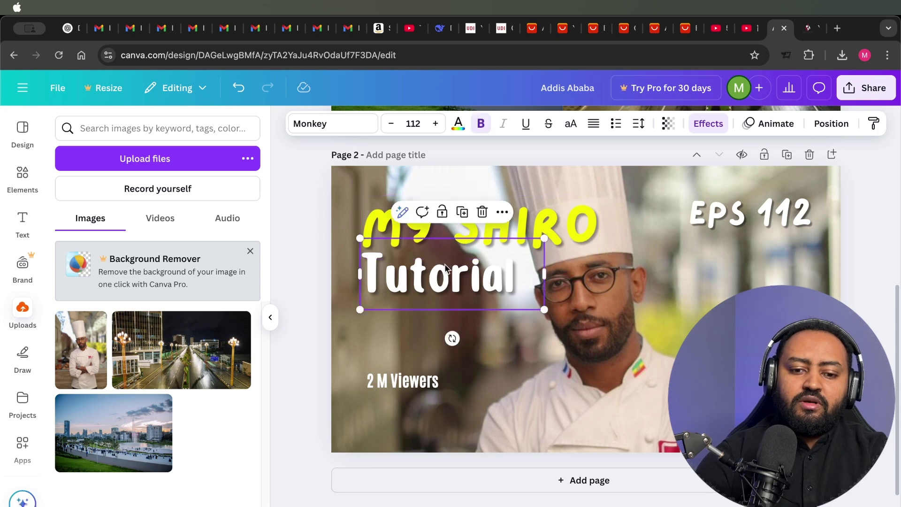
type("Cook")
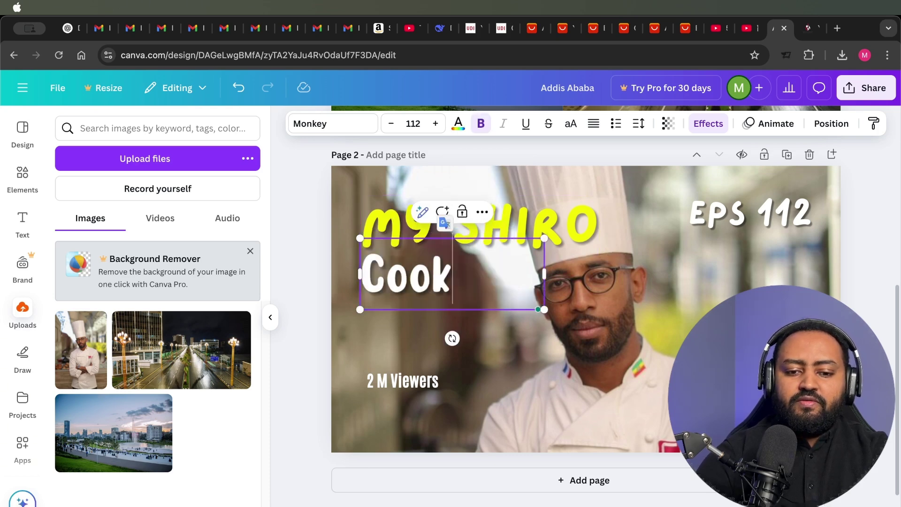
left_click(702, 256)
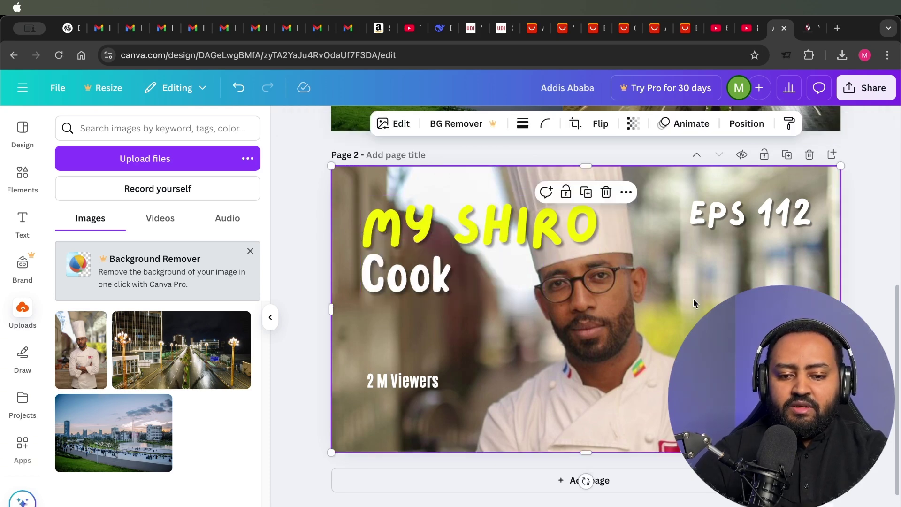
Move the MY SHIRO title and the Cook line lower and closer to the thumbnail's left edge, keeping Cook underneath
left_click(457, 215)
left_click_drag(458, 215, 451, 210)
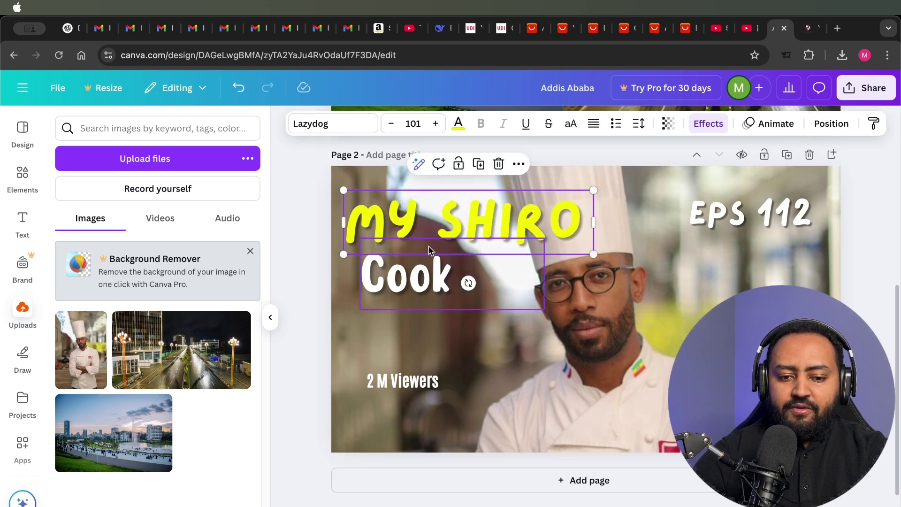
left_click_drag(407, 275, 391, 320)
left_click_drag(420, 227, 419, 252)
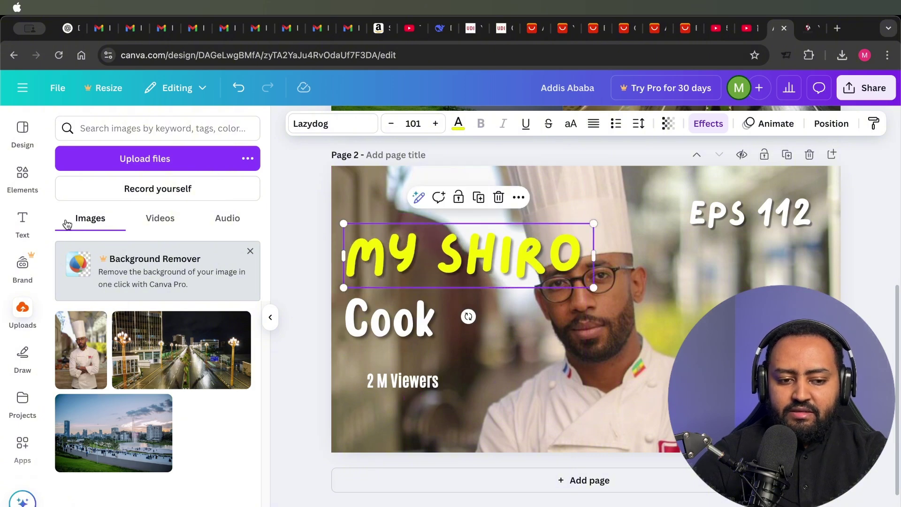
left_click(23, 185)
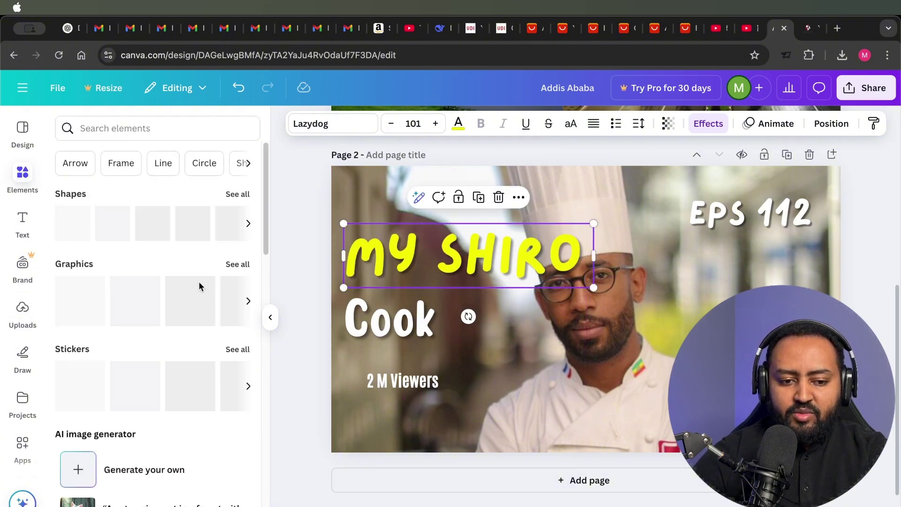
scroll(178, 272, "down", 3)
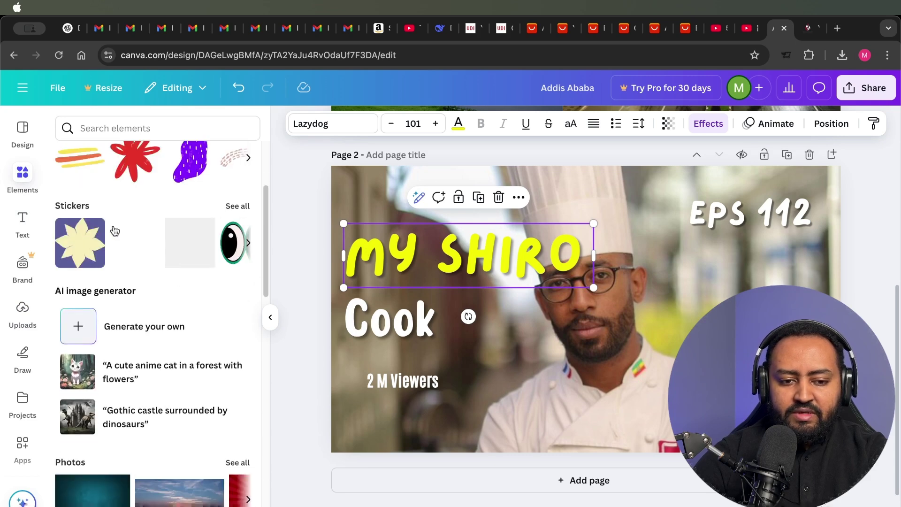
scroll(118, 235, "up", 3)
left_click(23, 132)
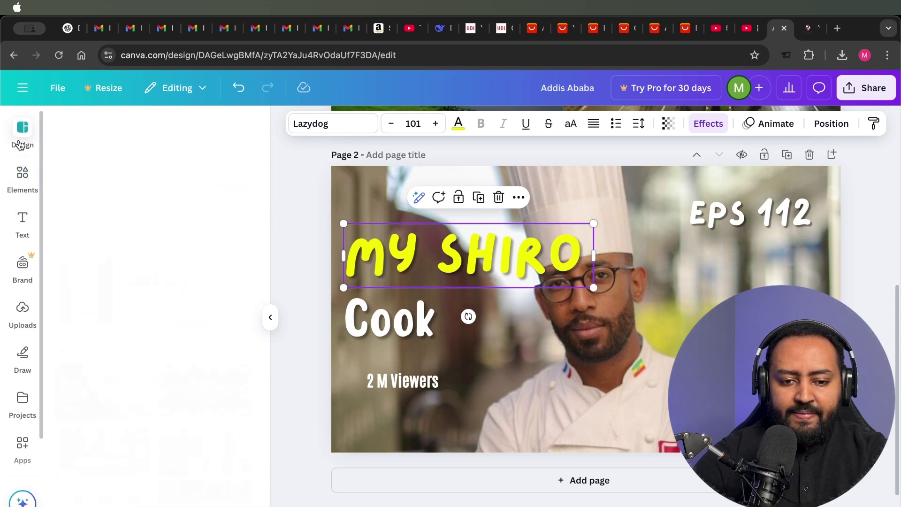
key("Escape")
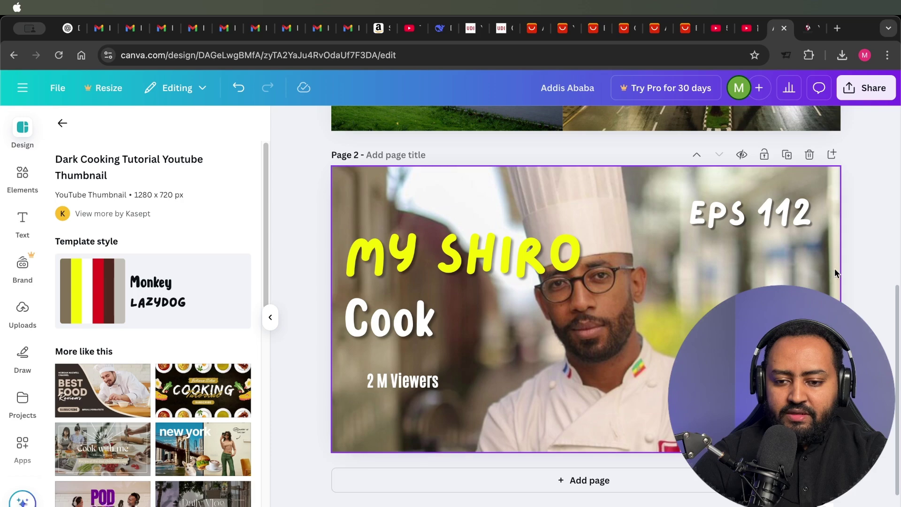
Bring up the download settings for the design and choose PNG as the file type
scroll(648, 272, "up", 5)
scroll(647, 272, "up", 3)
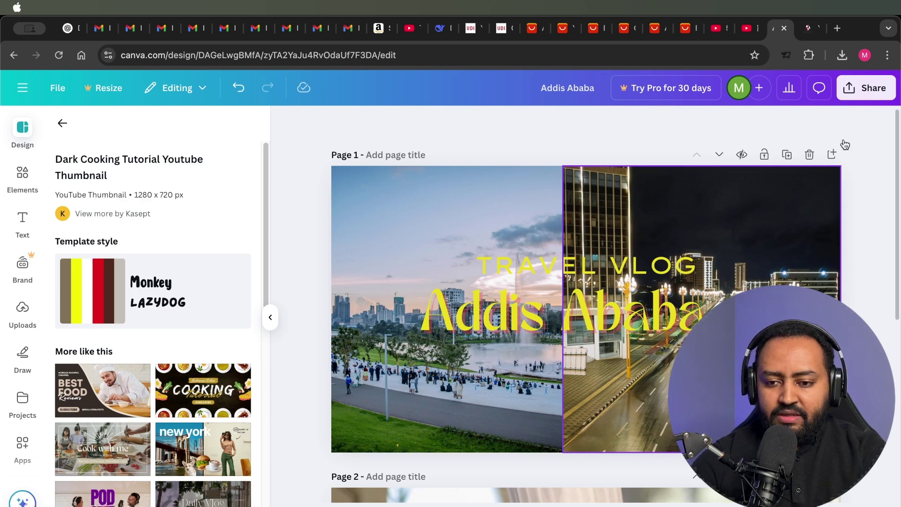
left_click(853, 99)
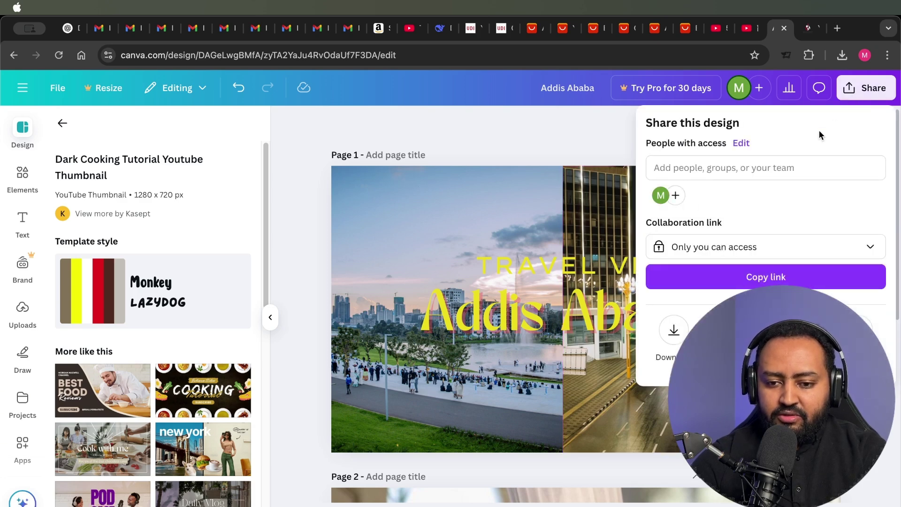
left_click(675, 328)
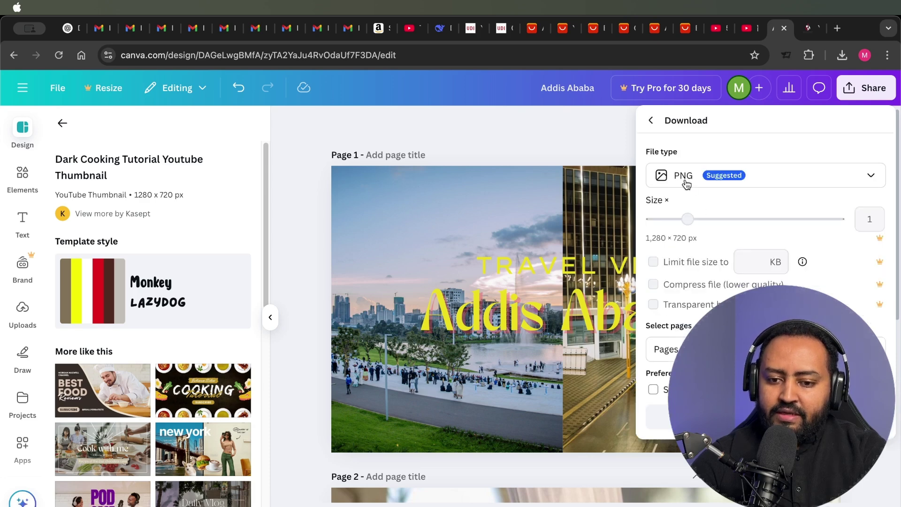
left_click(701, 179)
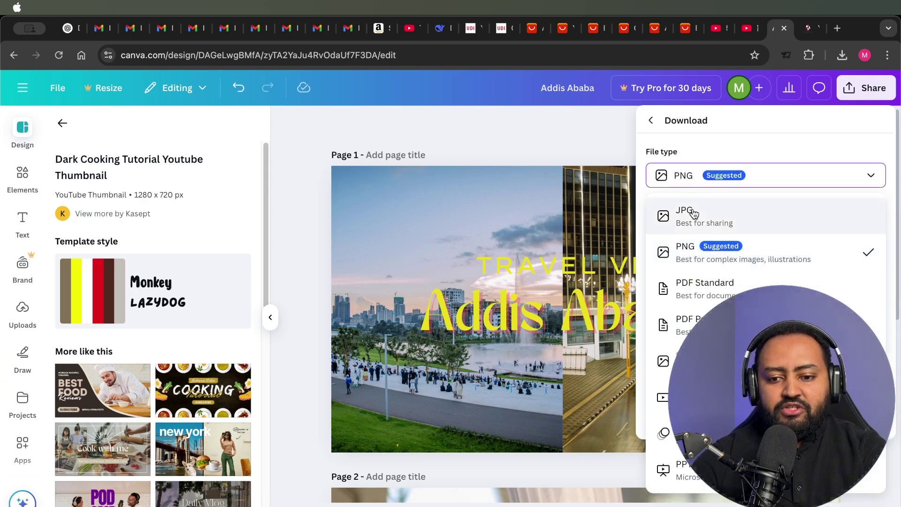
left_click(713, 248)
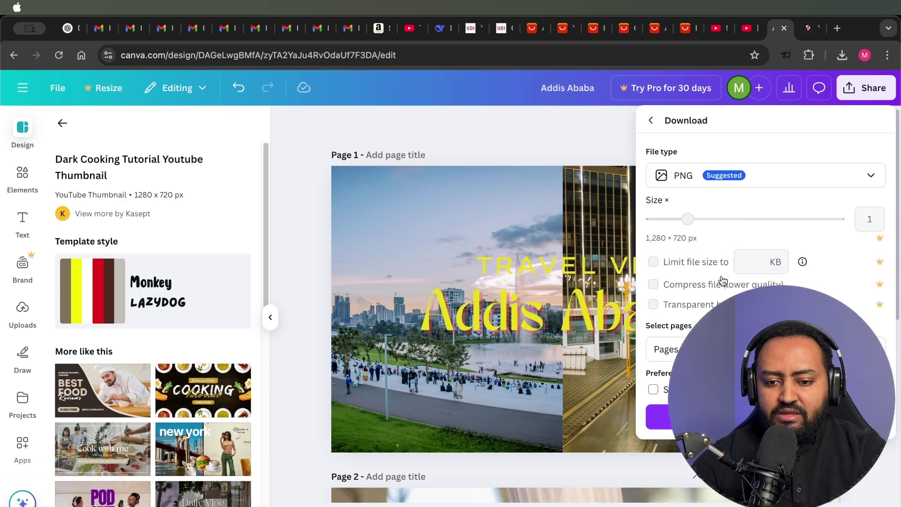
Limit the download to Page 1, download it, and open the resulting Addis Ababa.png file
left_click(666, 349)
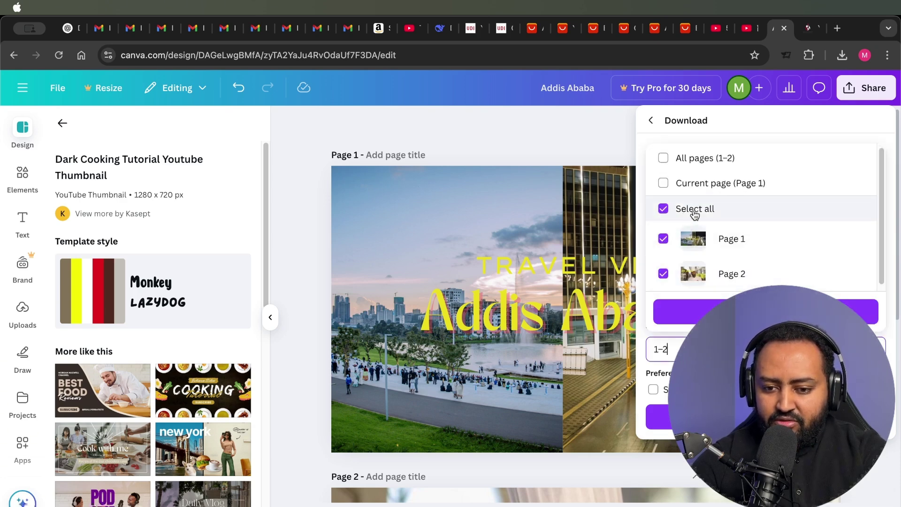
left_click(664, 274)
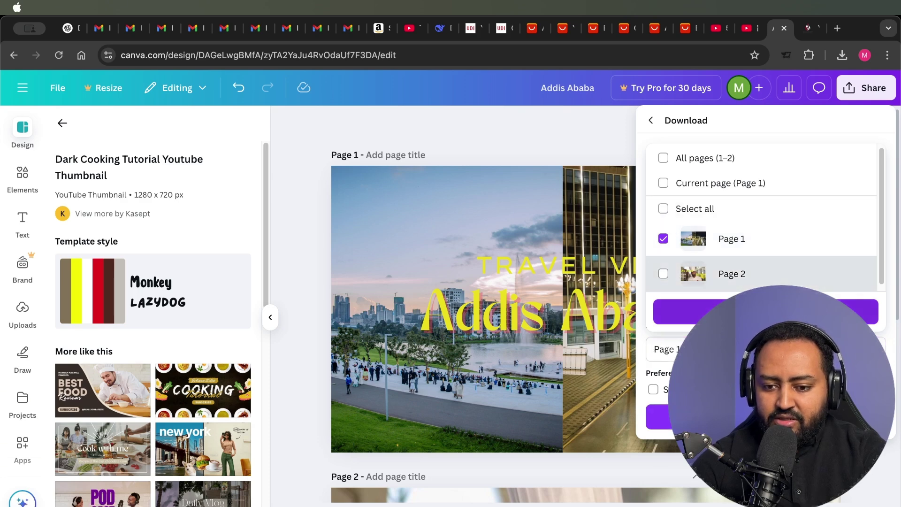
left_click(680, 312)
left_click(661, 417)
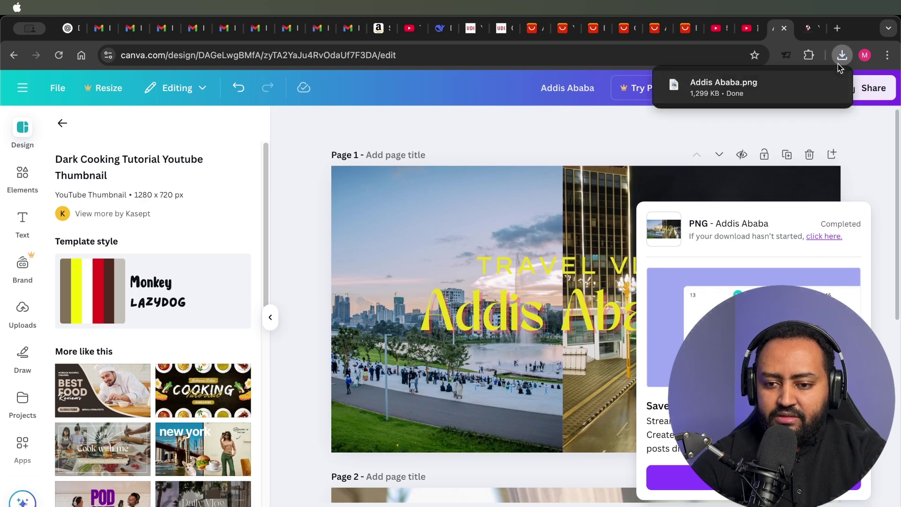
left_click(753, 87)
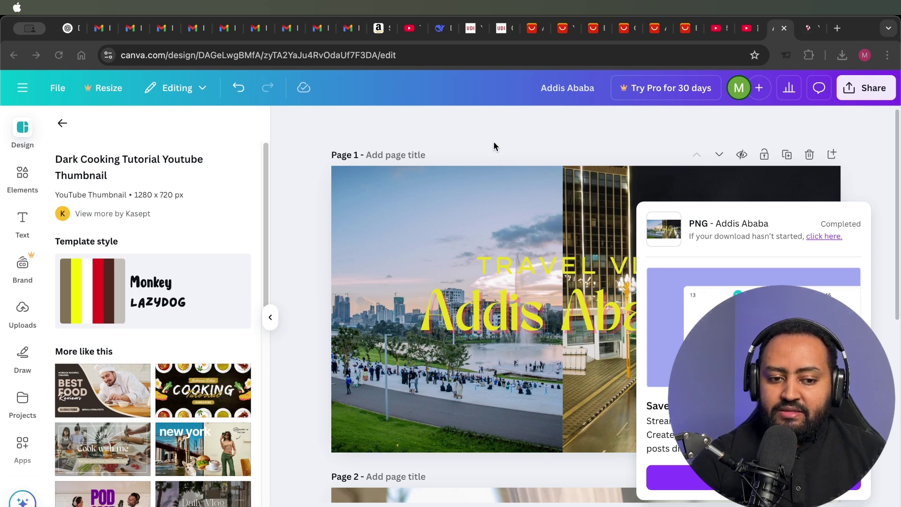
scroll(183, 301, "down", 3)
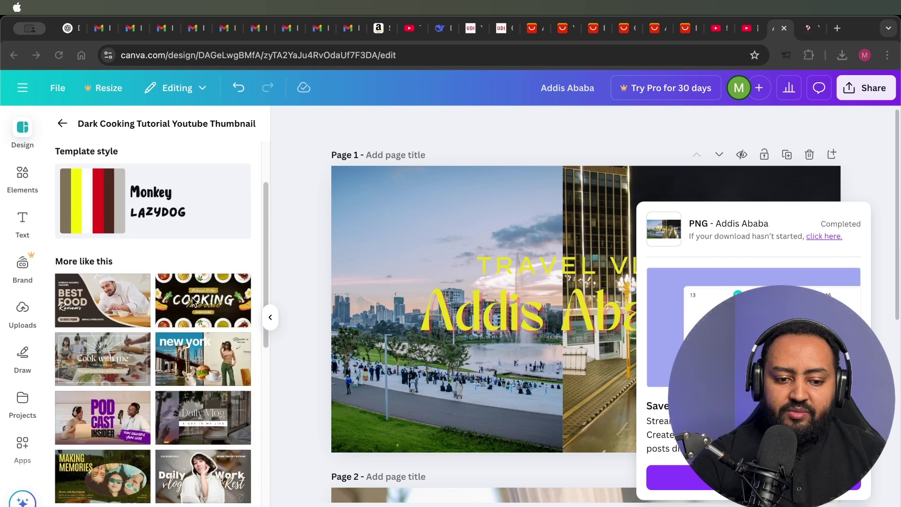
scroll(194, 297, "down", 3)
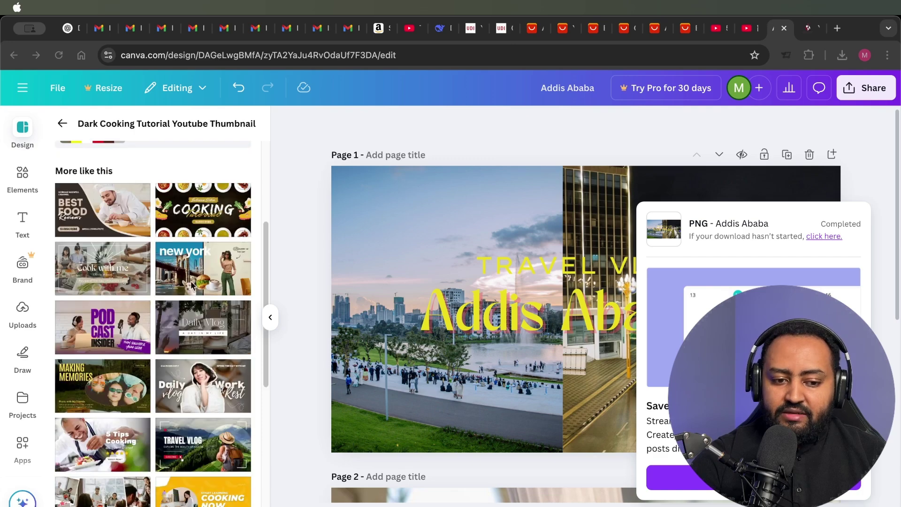
left_click(61, 124)
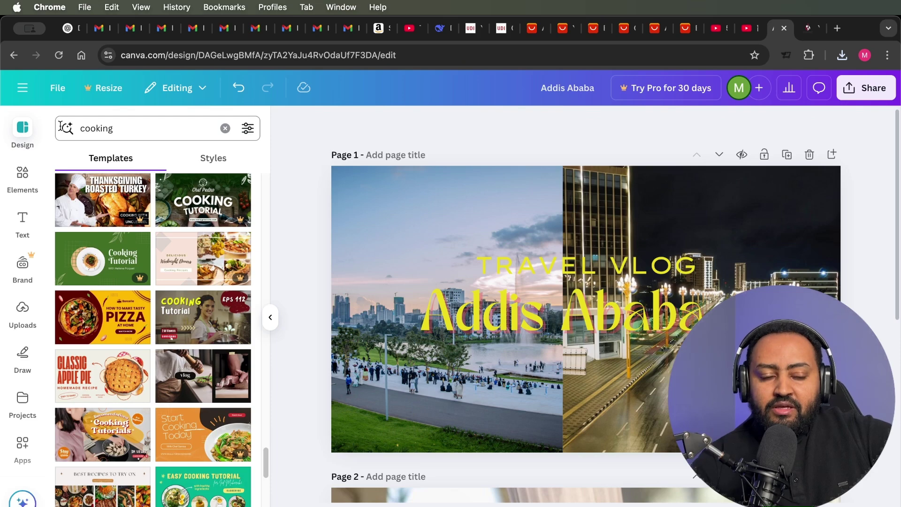
Leave the design for the Canva home page and search for "Tiktok video"
left_click(23, 90)
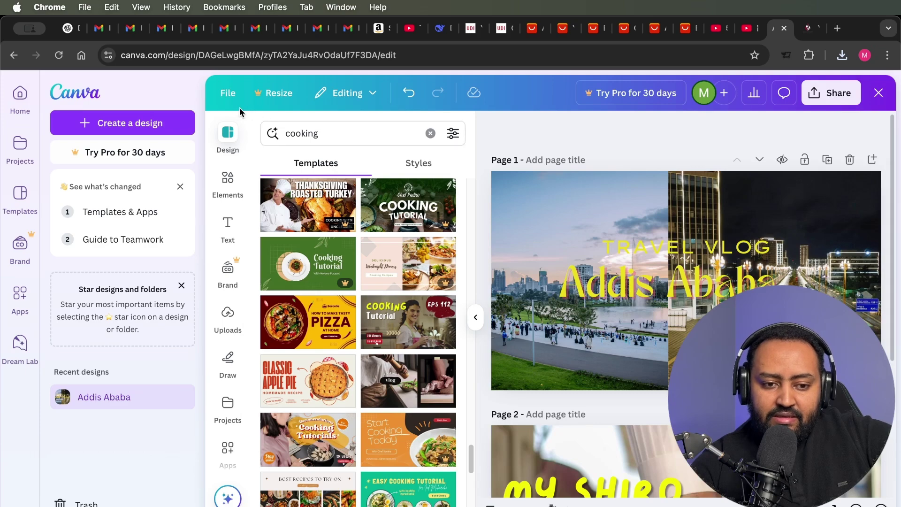
left_click(20, 101)
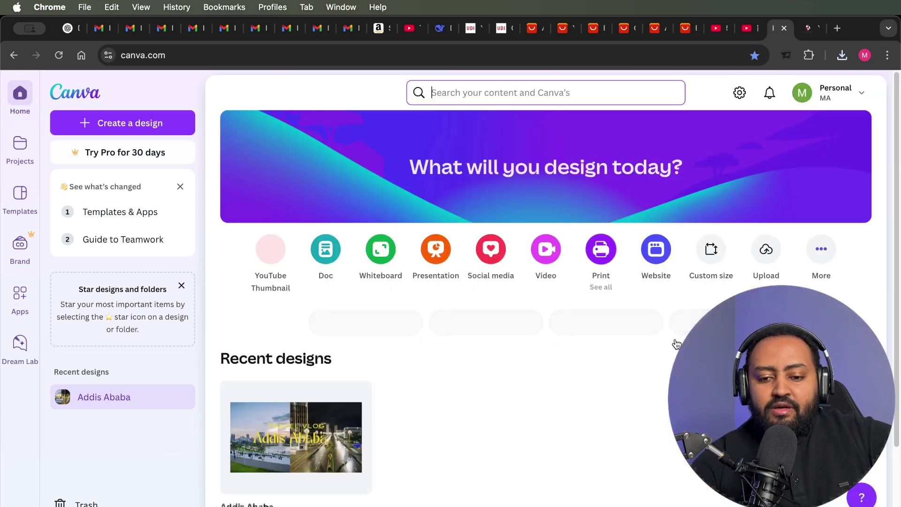
scroll(283, 263, "down", 3)
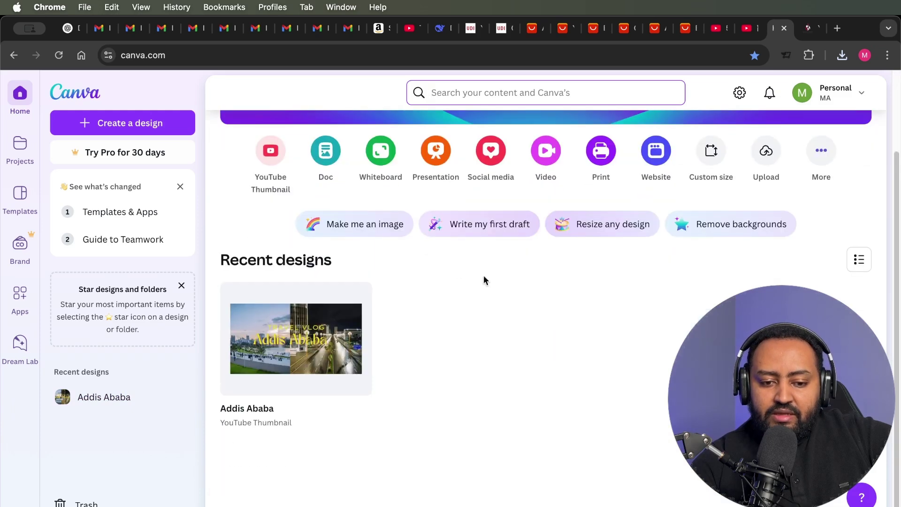
scroll(525, 305, "up", 1)
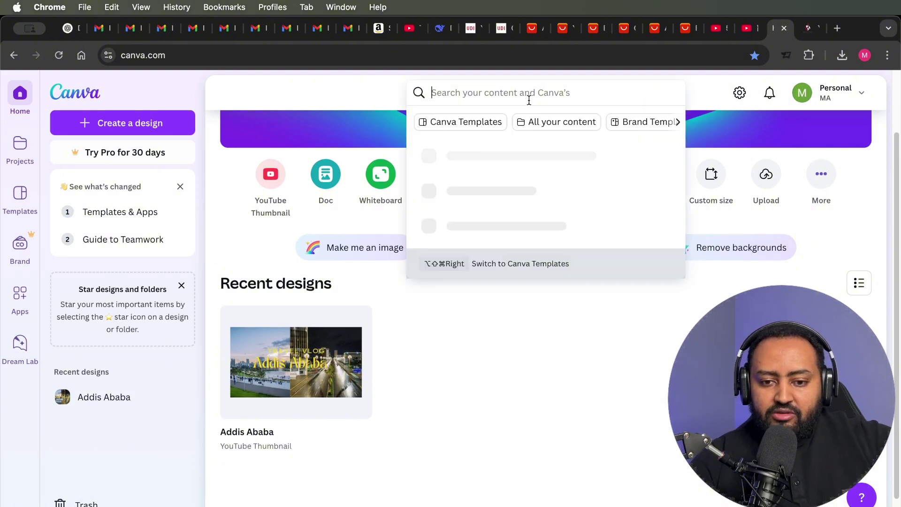
type("Tiktok")
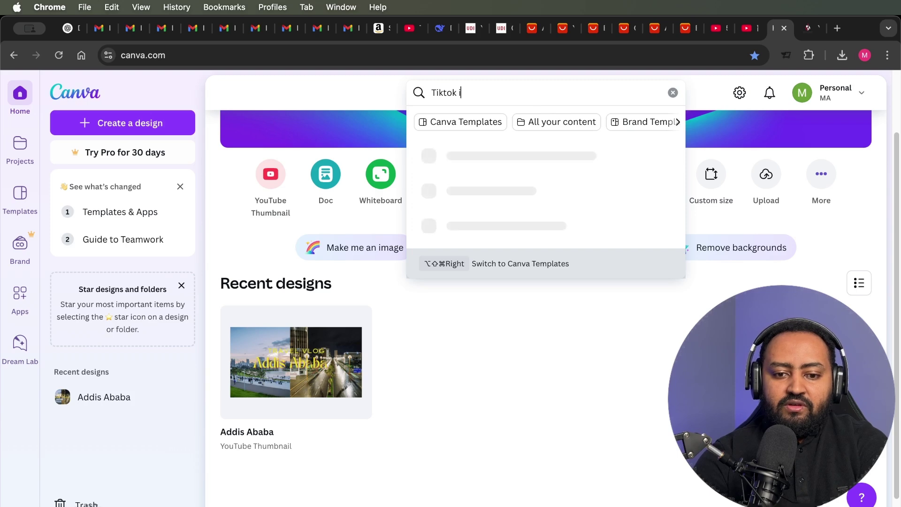
type(" video")
key("Return")
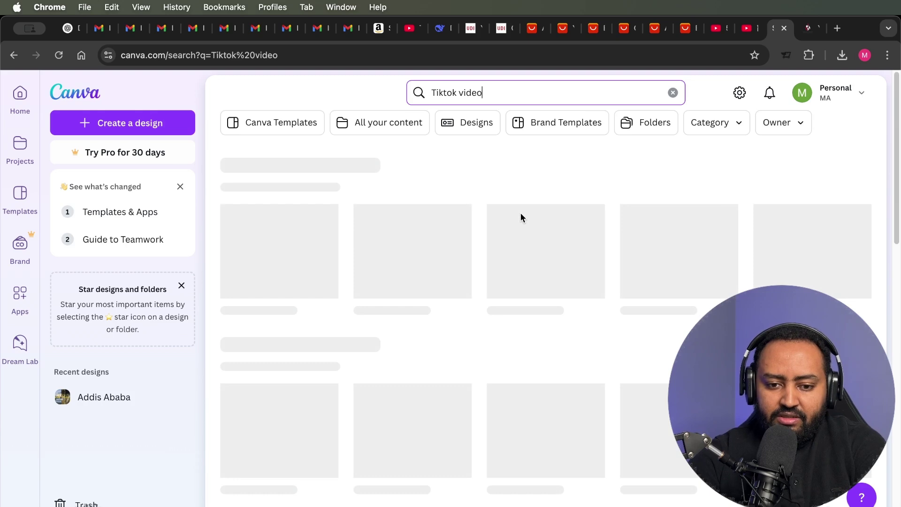
Look through the TikTok video templates in the search results and preview a few of them
mouse_move(522, 219)
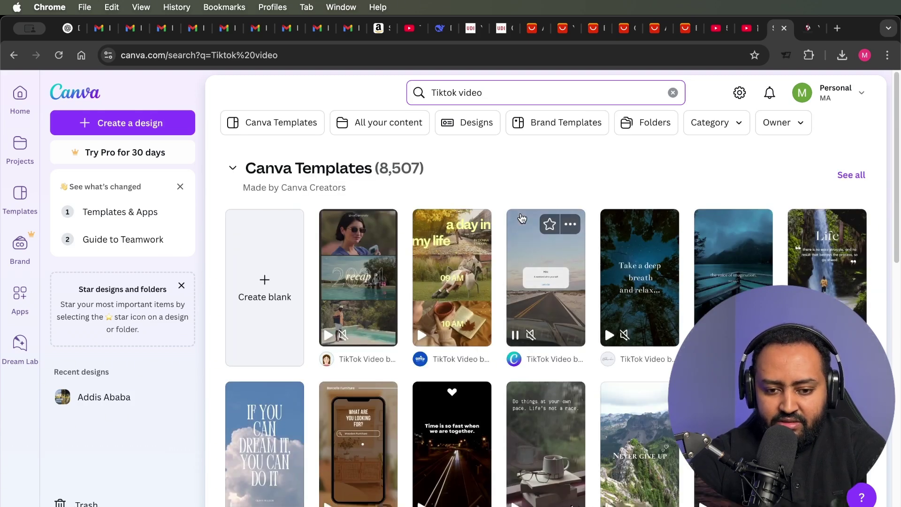
mouse_move(375, 284)
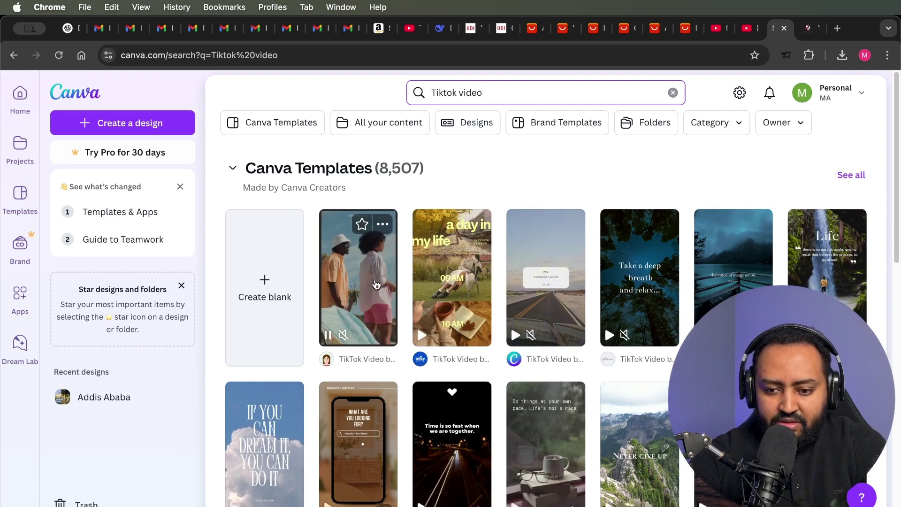
scroll(375, 284, "down", 3)
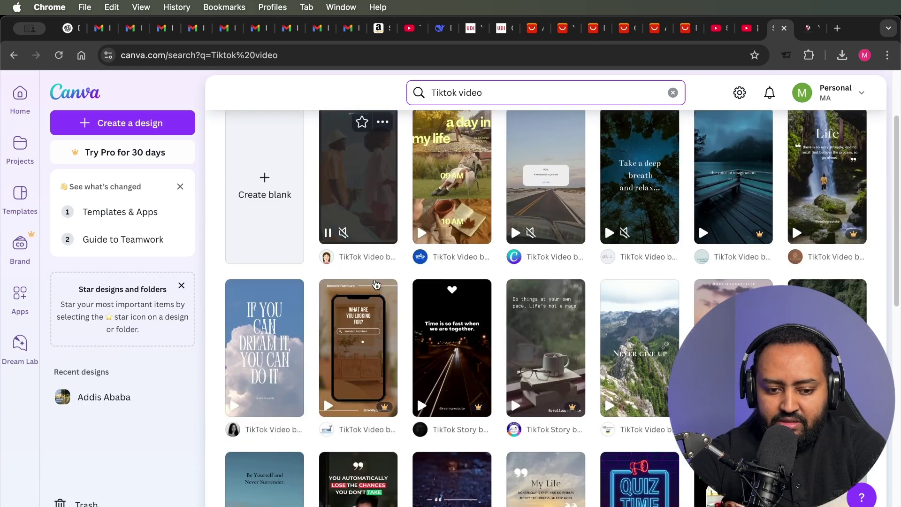
scroll(375, 284, "down", 7)
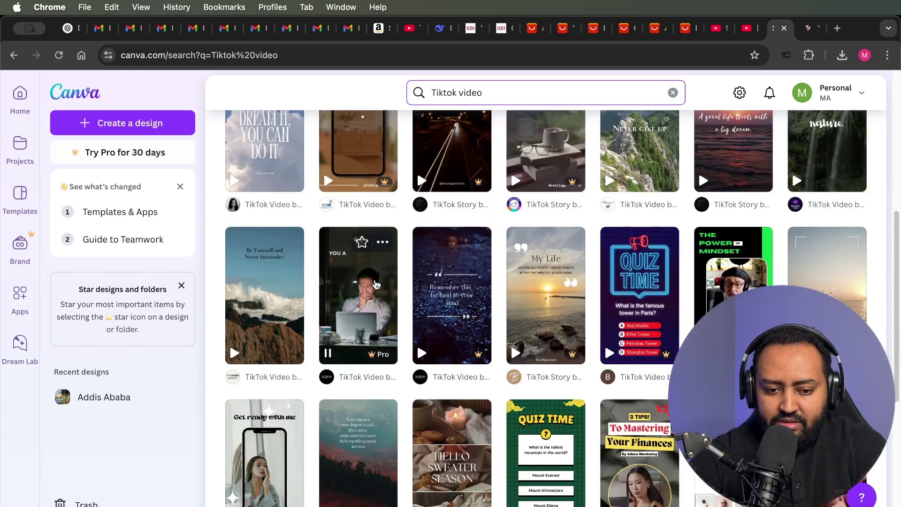
scroll(376, 284, "down", 1)
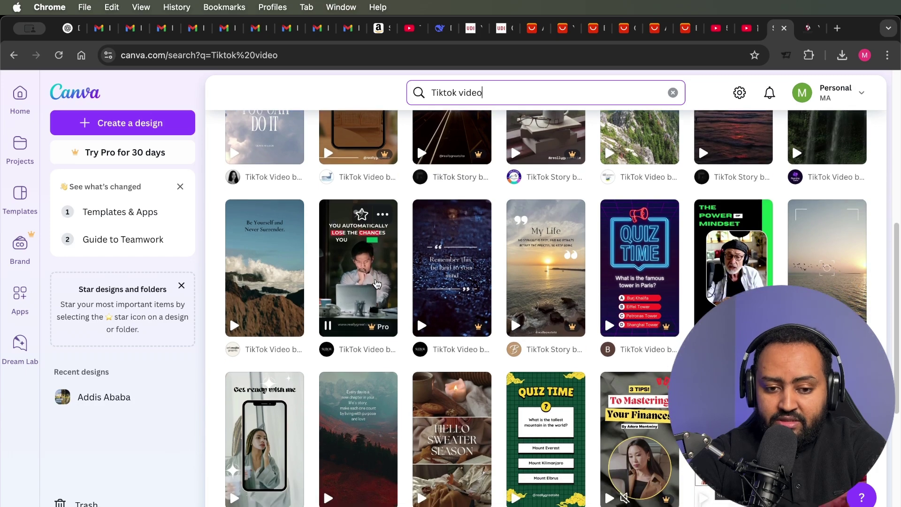
scroll(377, 283, "down", 3)
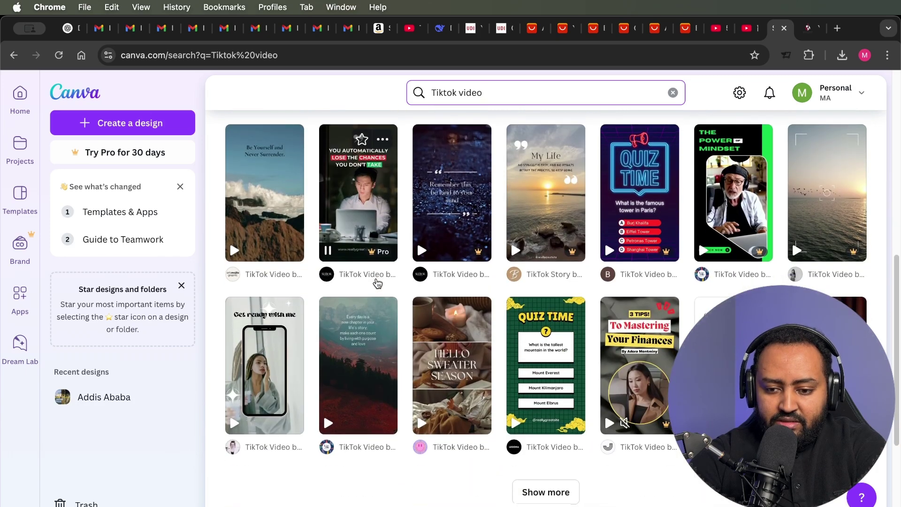
scroll(377, 283, "down", 2)
scroll(876, 94, "up", 15)
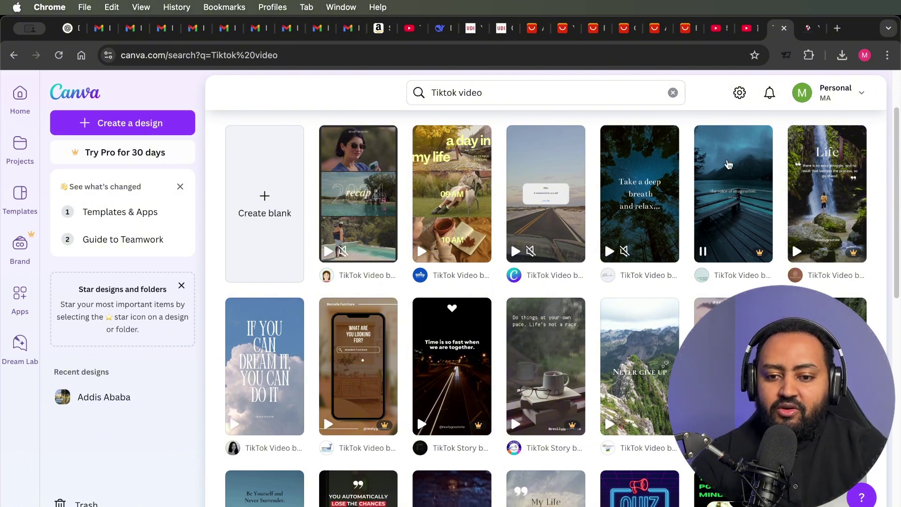
Switch to YouTube and open the signed-in account's own channel page, MiAR VLOGS
left_click(717, 55)
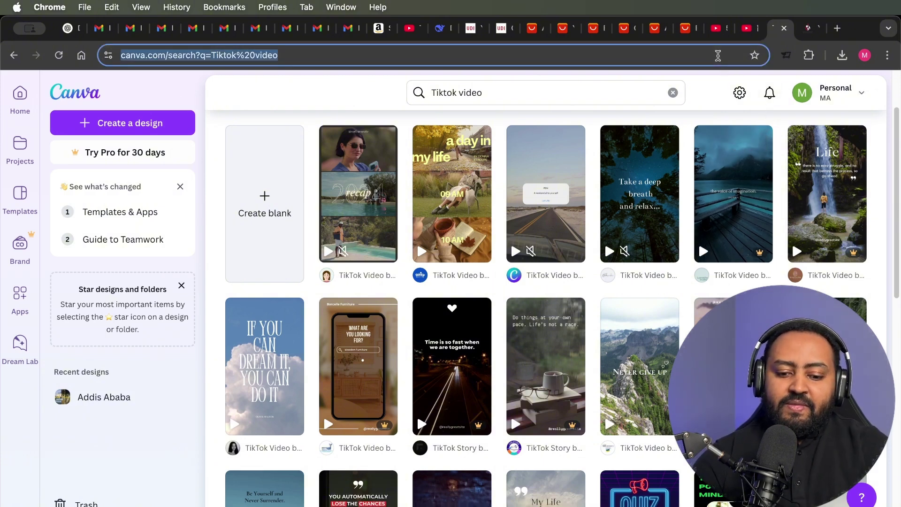
type("you")
key("Return")
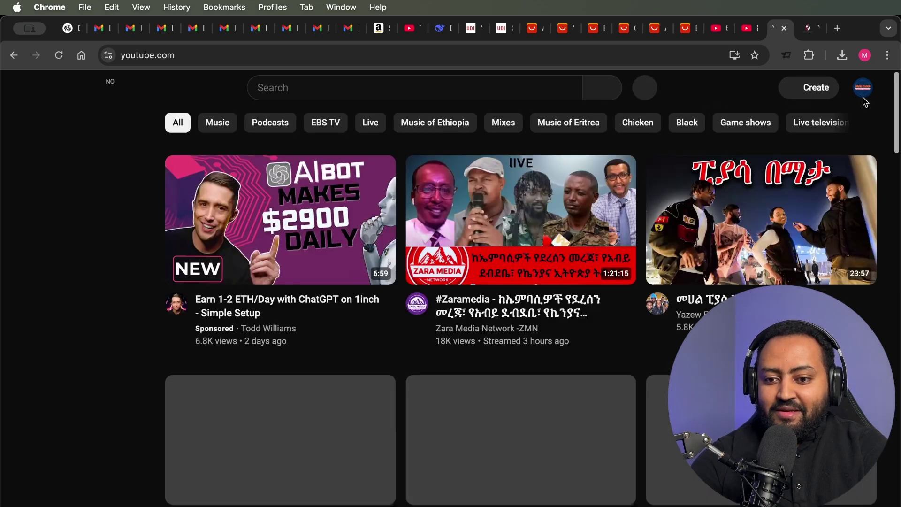
left_click(862, 89)
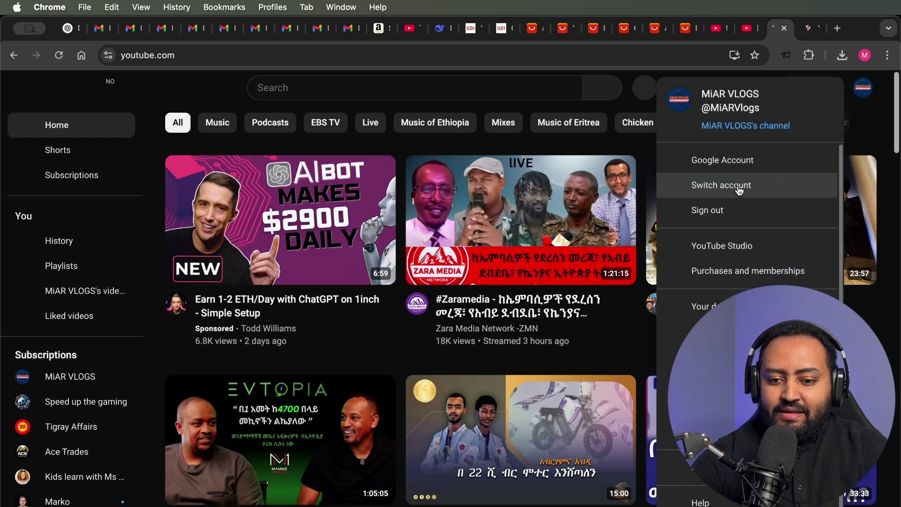
left_click(747, 126)
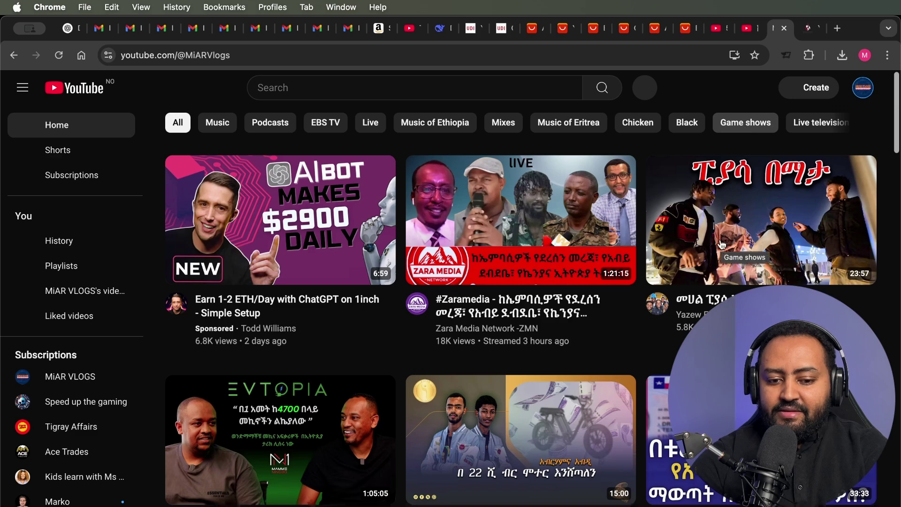
Examine the thumbnails of the channel's videos, including the next set in the Videos row
scroll(722, 245, "down", 5)
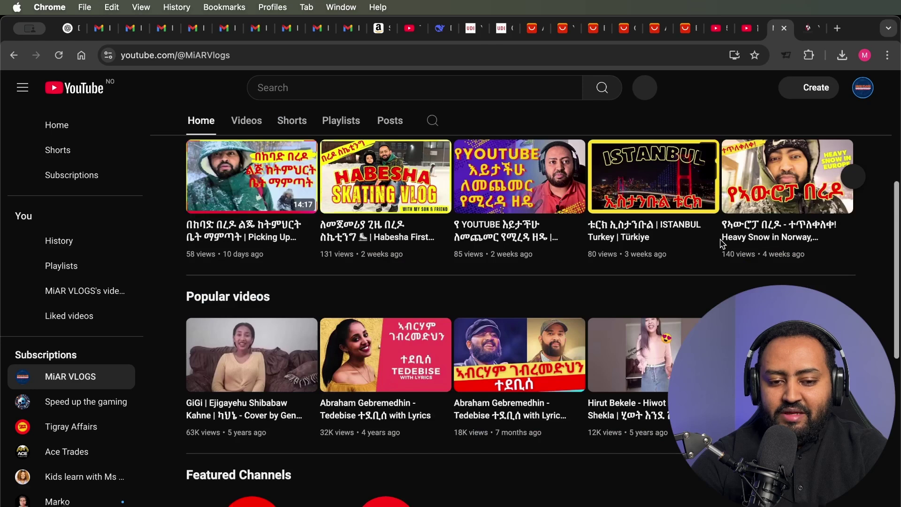
scroll(680, 244, "down", 1)
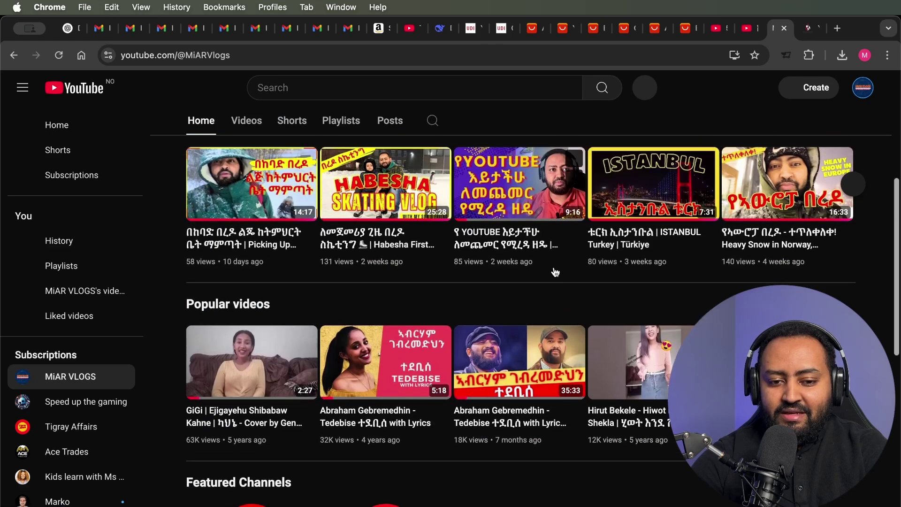
scroll(516, 244, "up", 1)
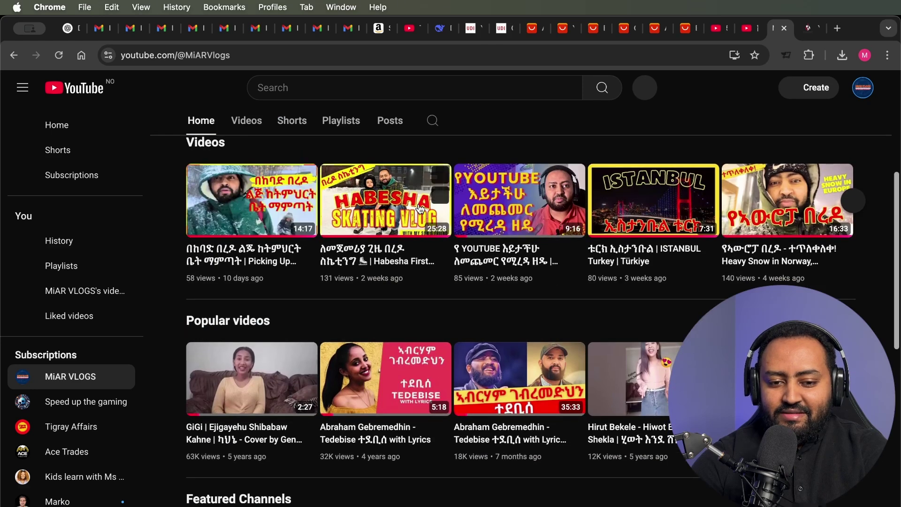
mouse_move(417, 209)
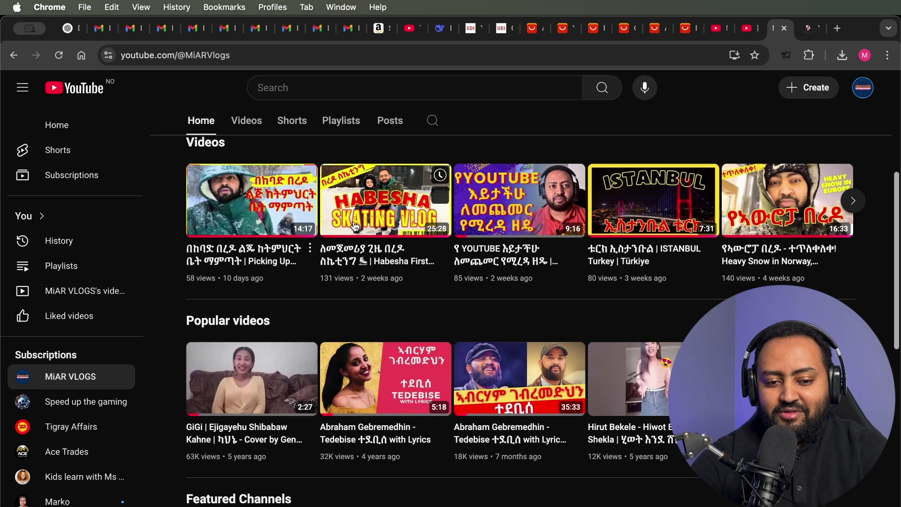
left_click(853, 202)
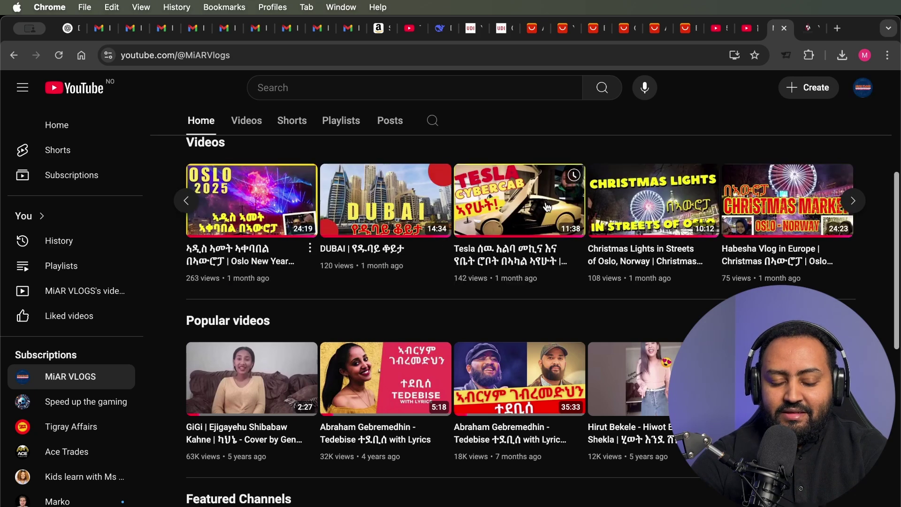
mouse_move(544, 207)
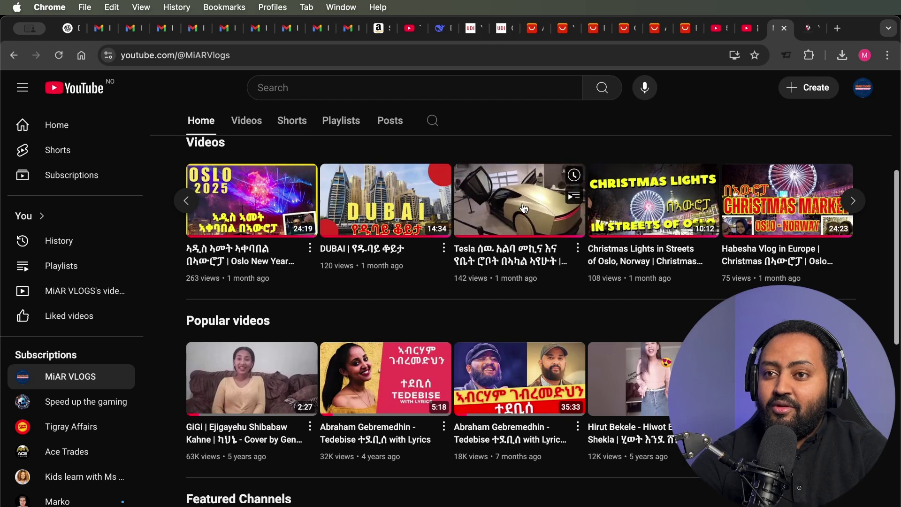